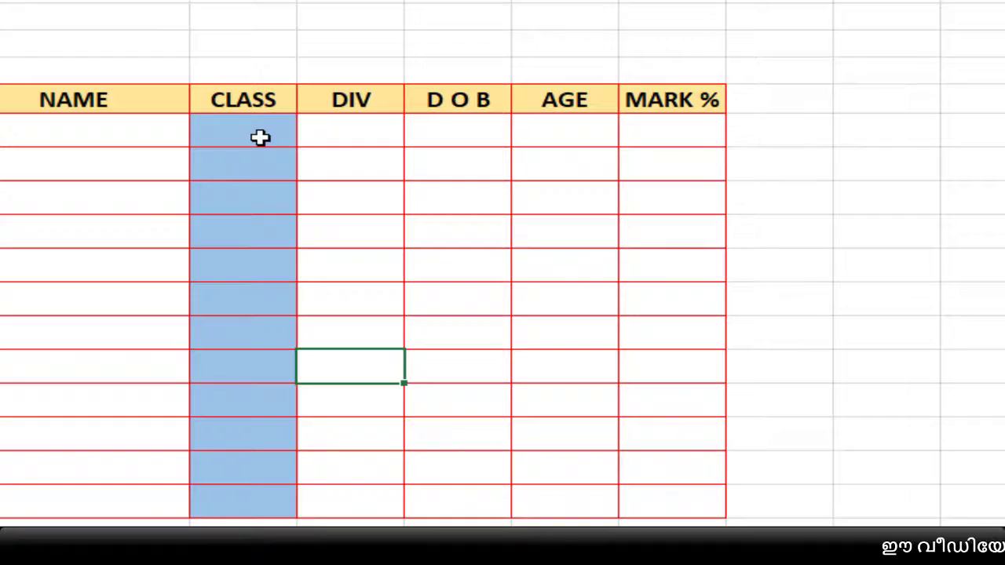
- Set data validation on the blank CLASS column cells to allow only whole numbers between 1 and 10
drag(249, 187, 237, 511)
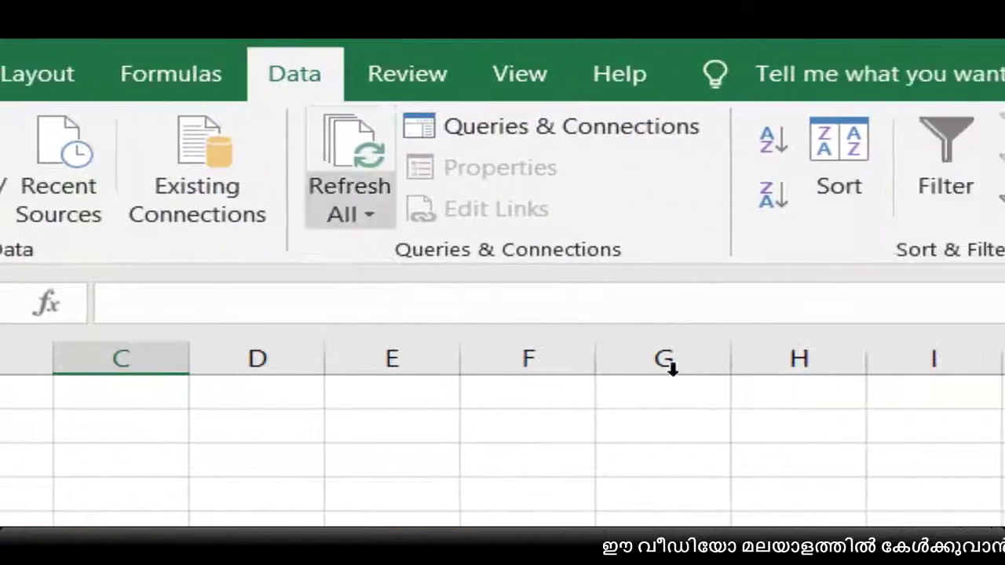
click(633, 217)
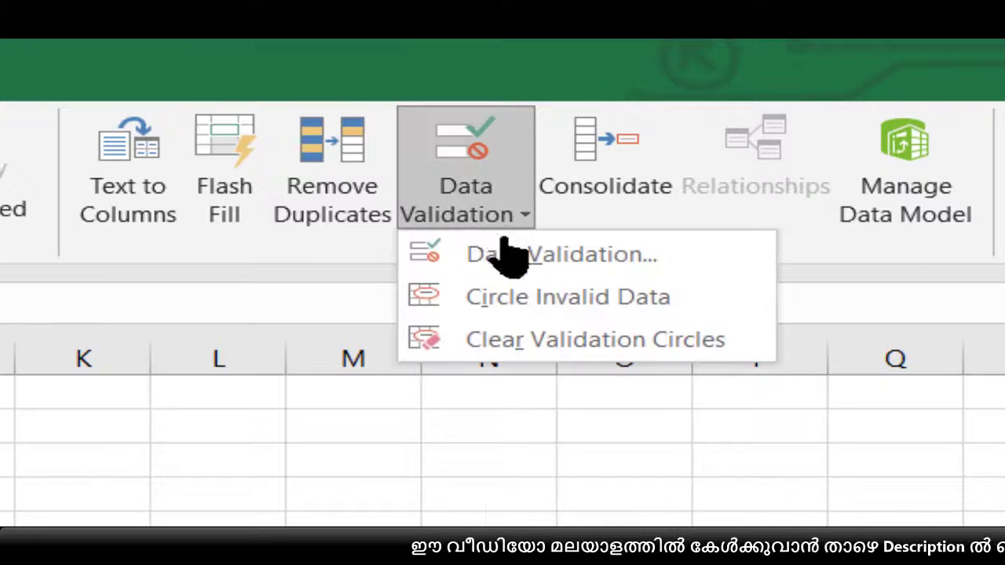
click(653, 256)
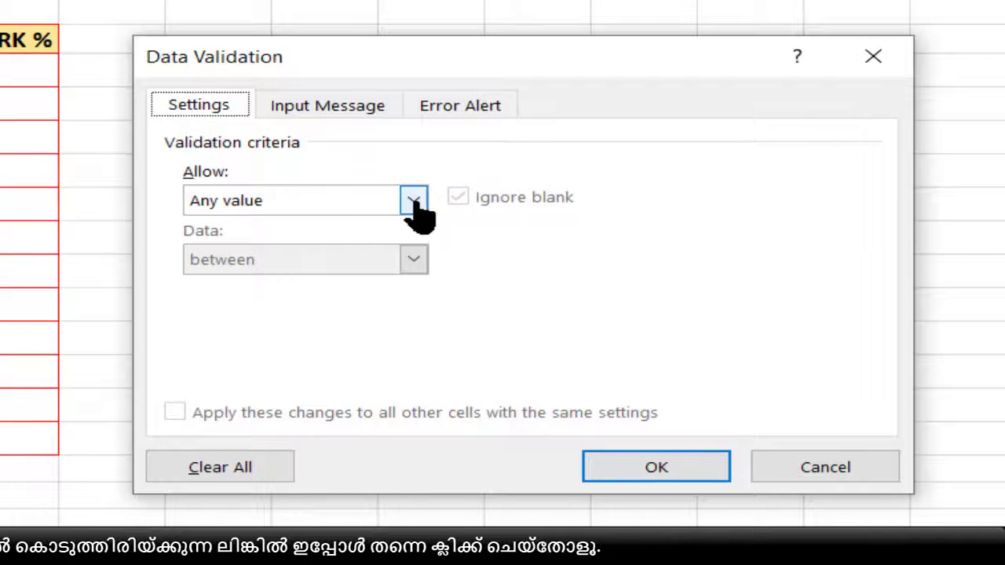
click(293, 202)
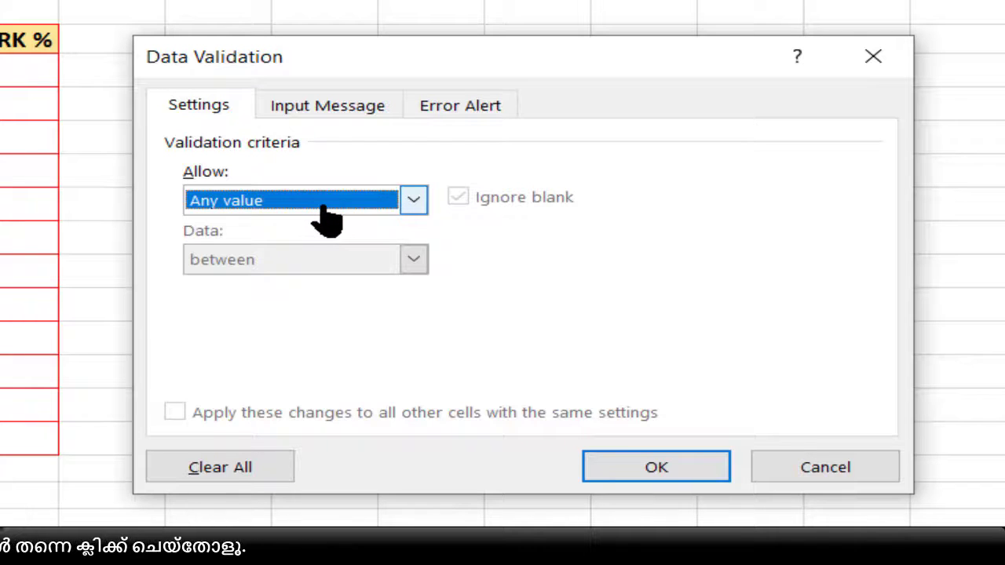
click(326, 221)
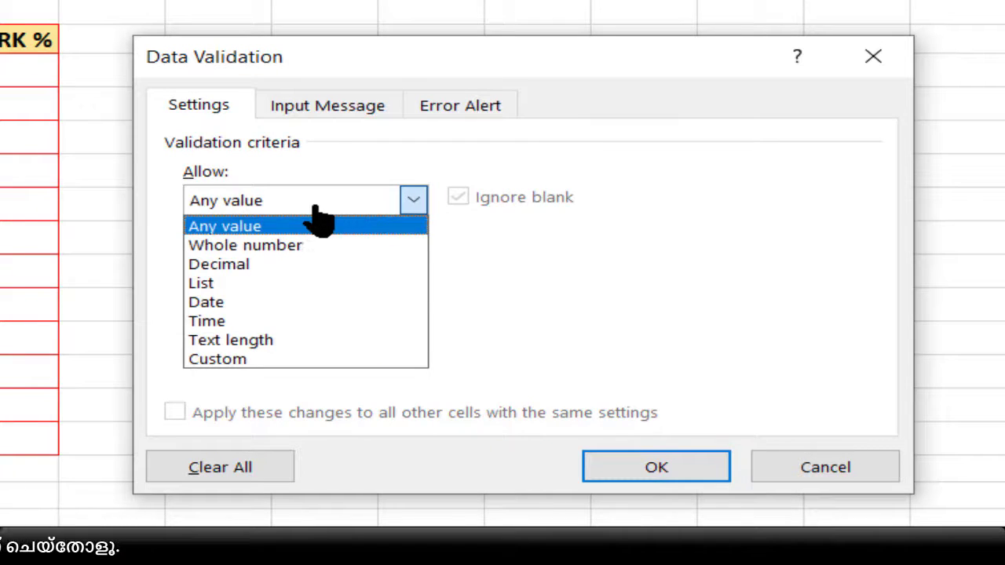
click(247, 246)
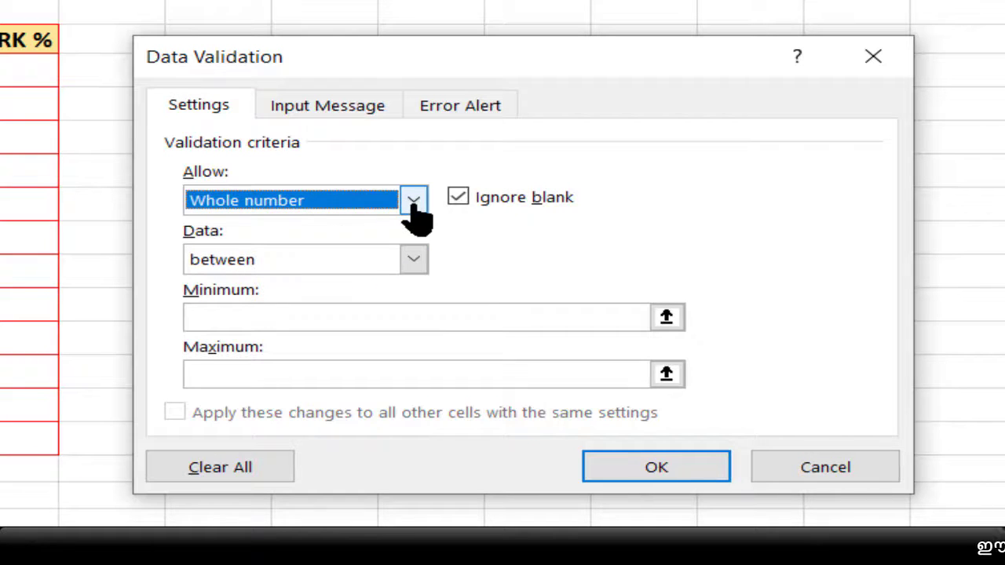
click(302, 270)
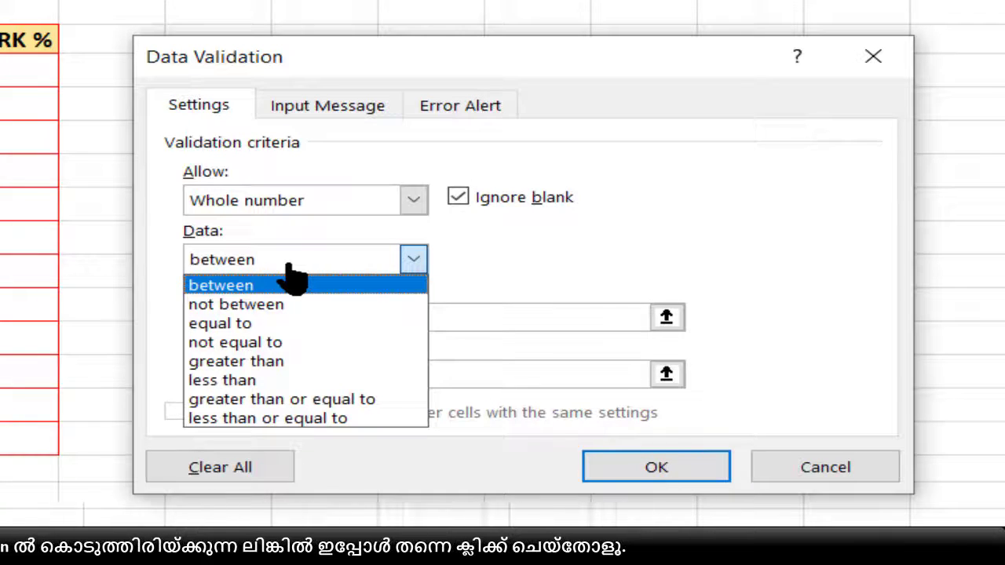
click(245, 297)
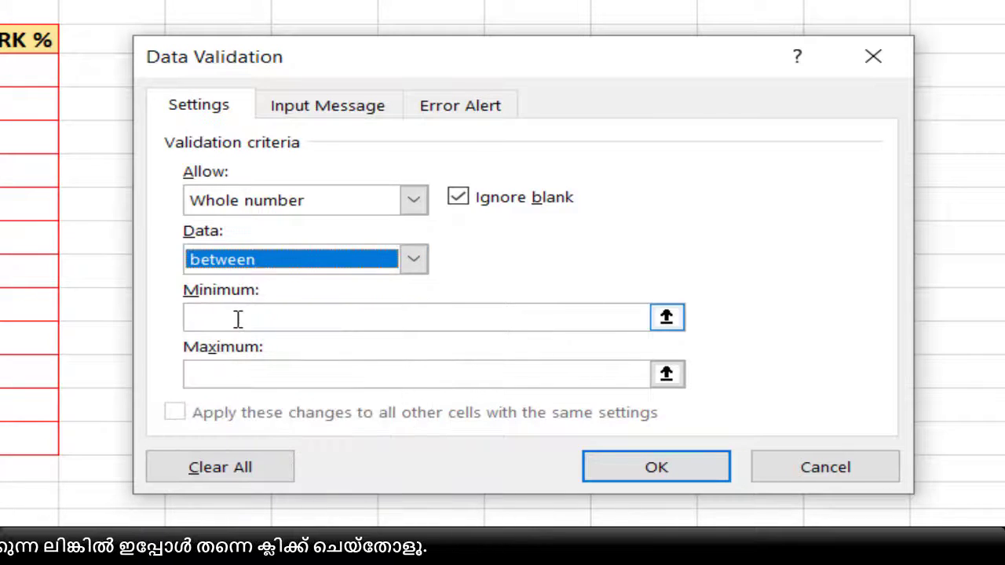
click(238, 319)
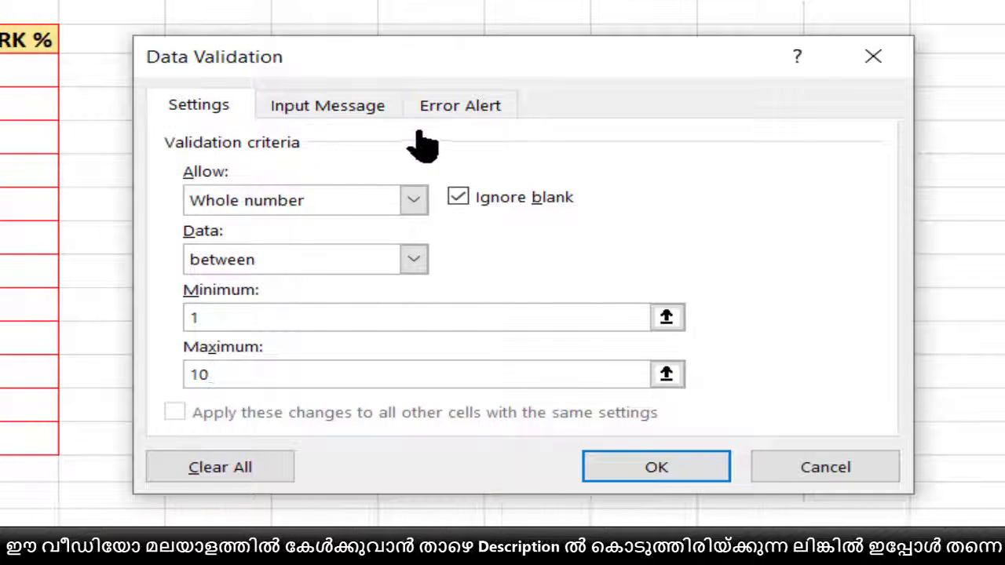
- Title the validation's input message "ATTENTION!!"
click(325, 107)
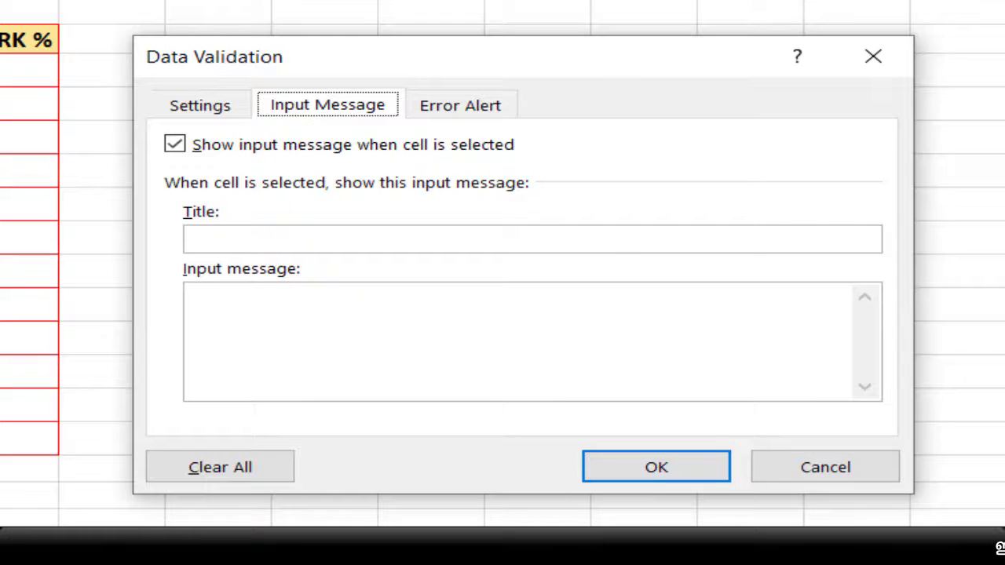
click(270, 244)
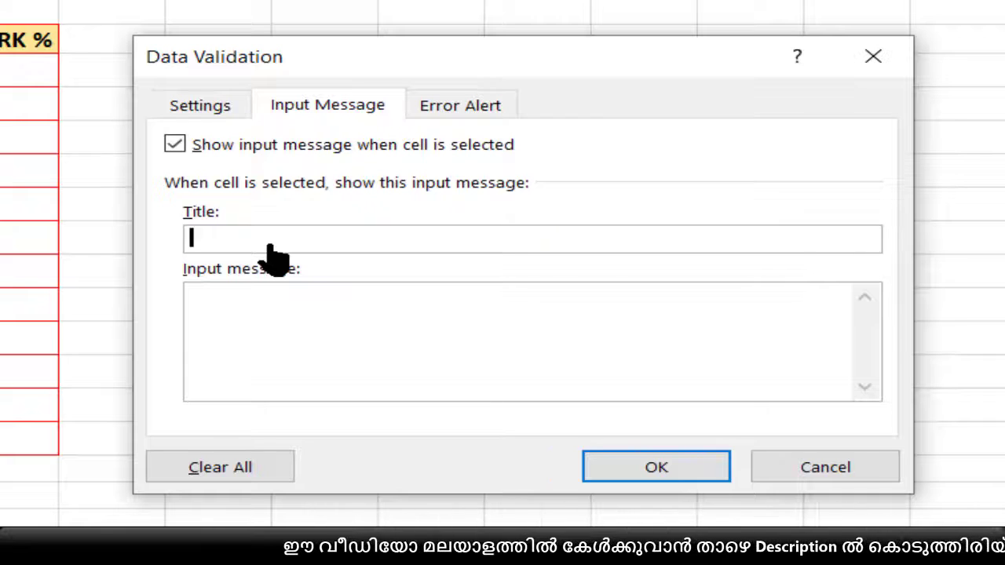
text(ATTWENTION)
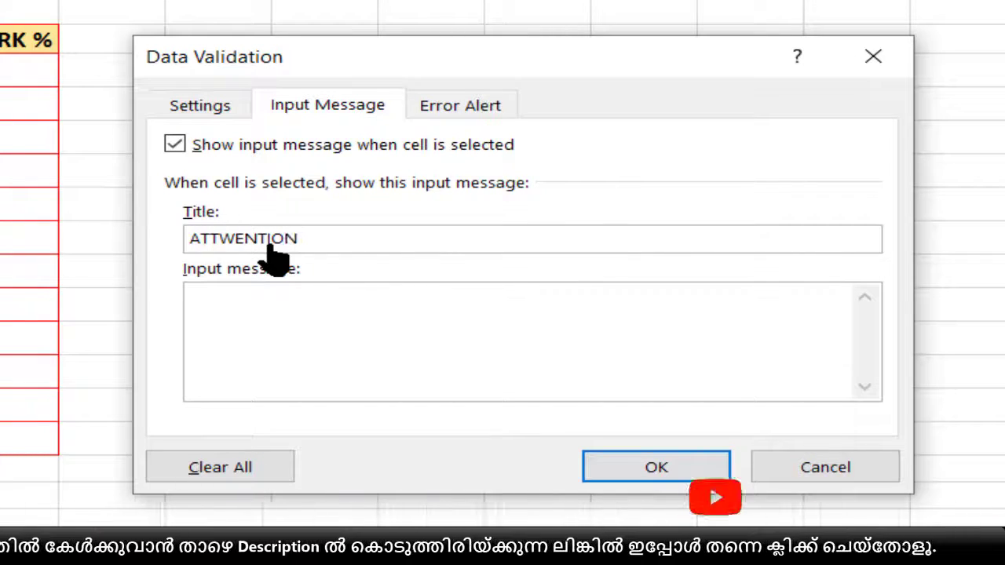
key(BackSpace)
key(BackSpace)
key(BackSpace)
key(BackSpace)
key(BackSpace)
key(BackSpace)
key(BackSpace)
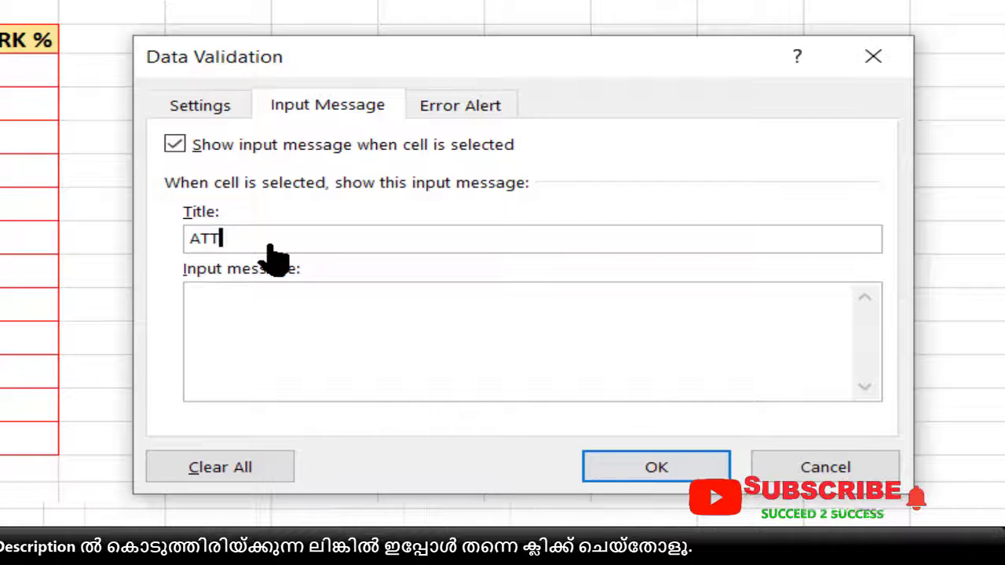
text(ENTION!!)
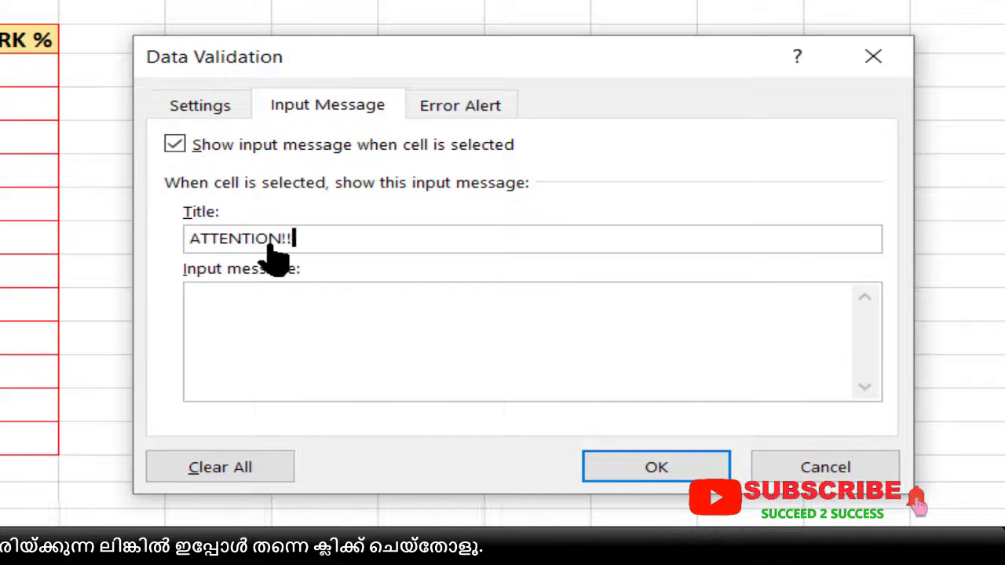
- Enter "Type Only digits from 1 to 10" as the input message text
click(245, 331)
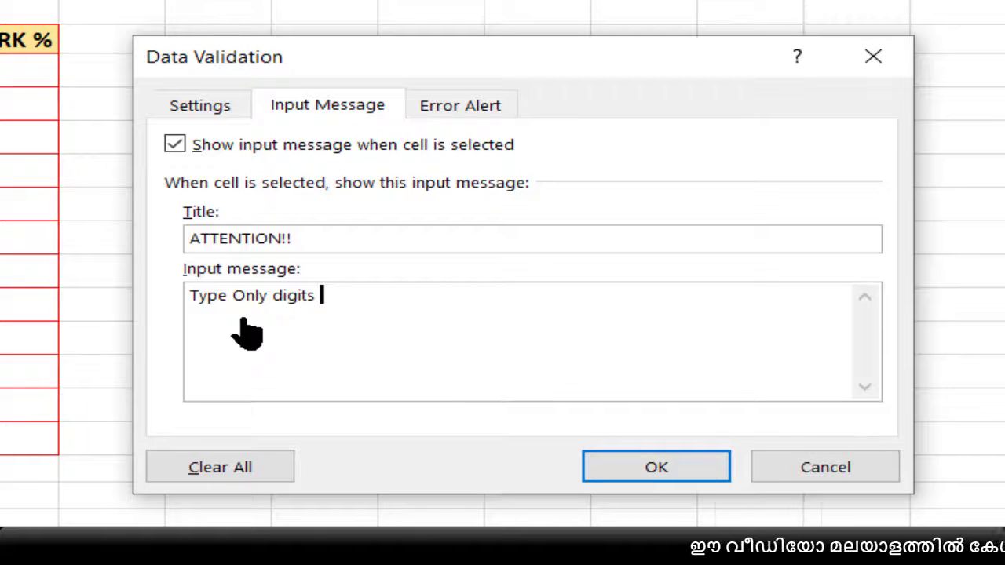
text(om )
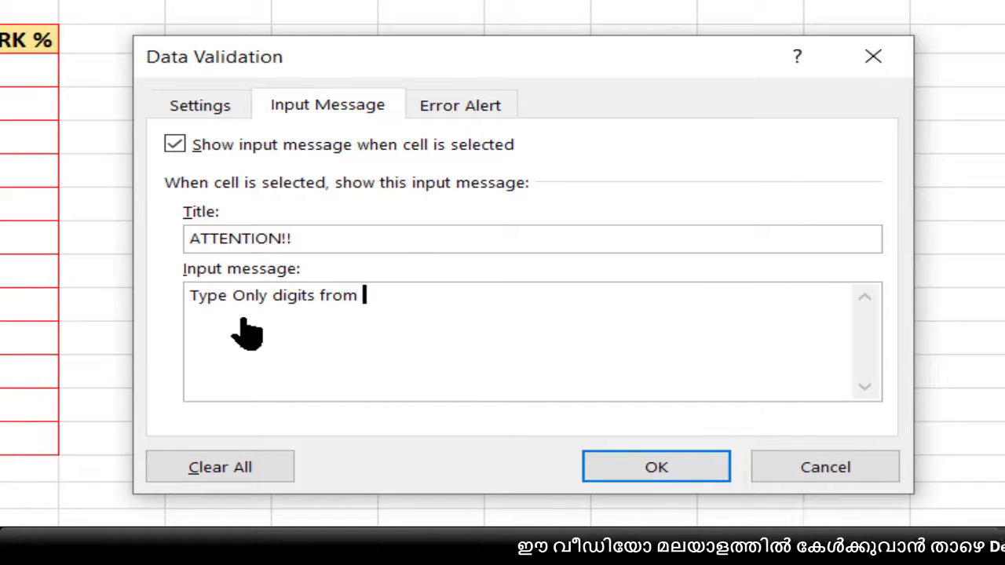
text(1 )
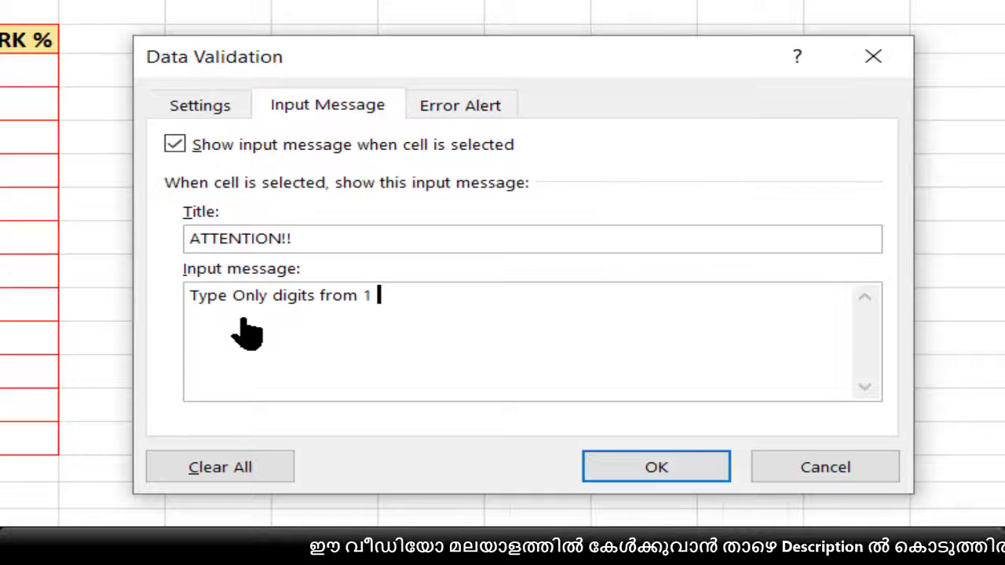
text(to 10)
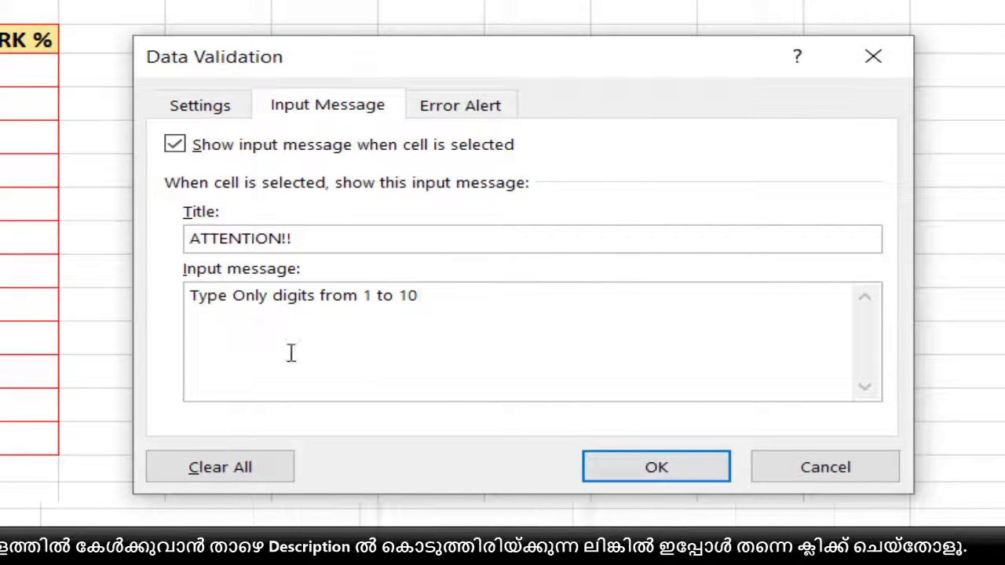
- Try the Warning and Information styles for the error alert, and set the style back to Stop
click(451, 112)
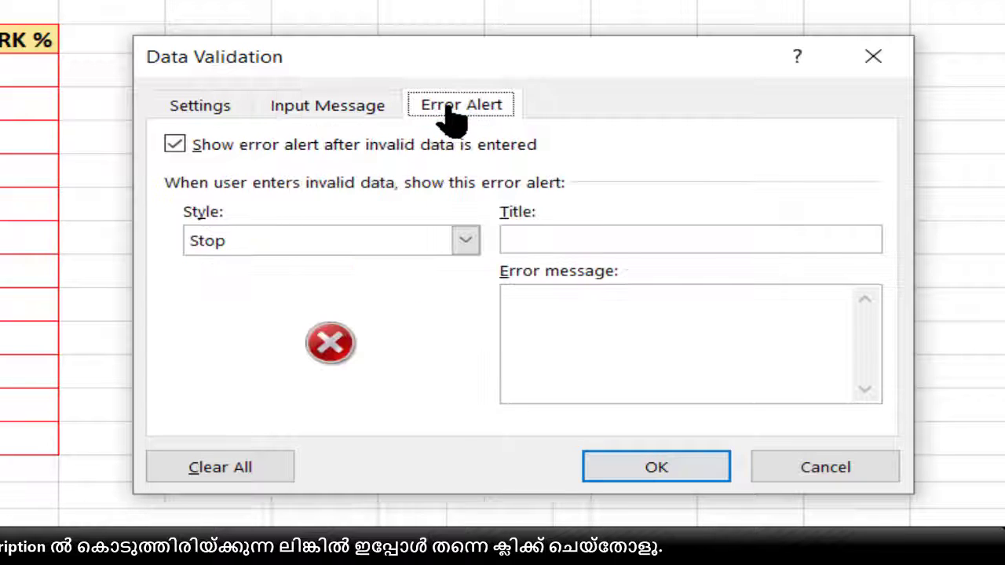
click(465, 241)
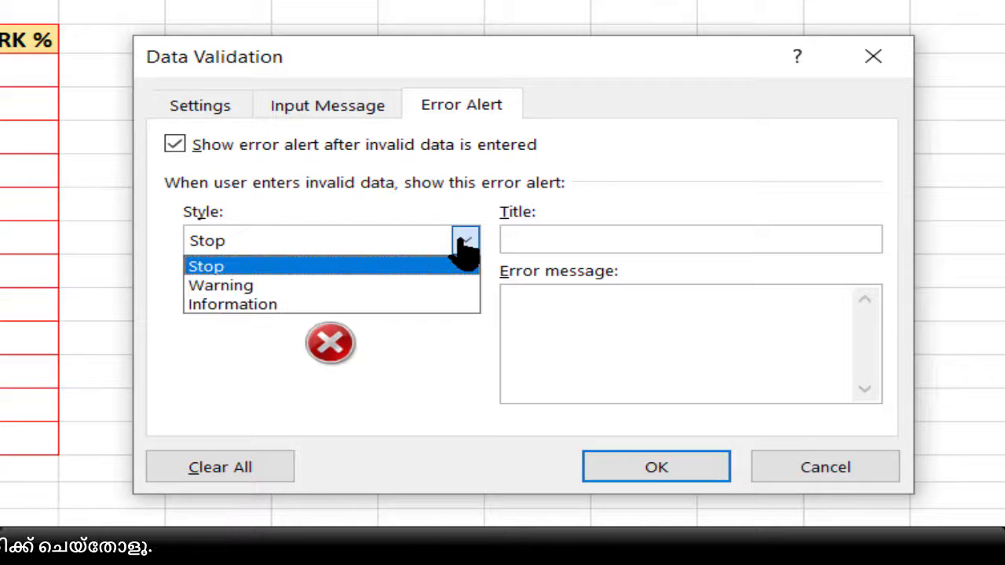
click(286, 299)
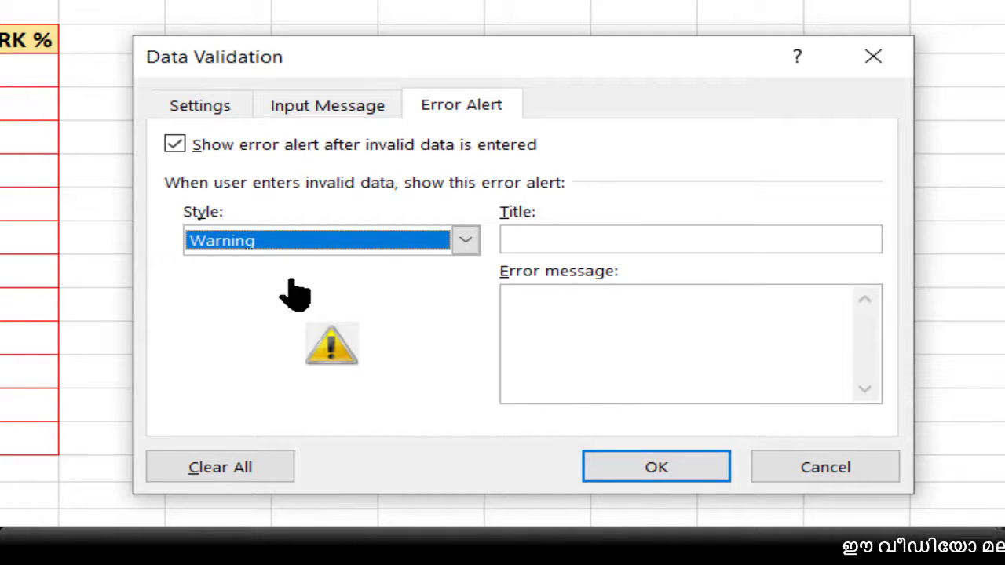
click(354, 243)
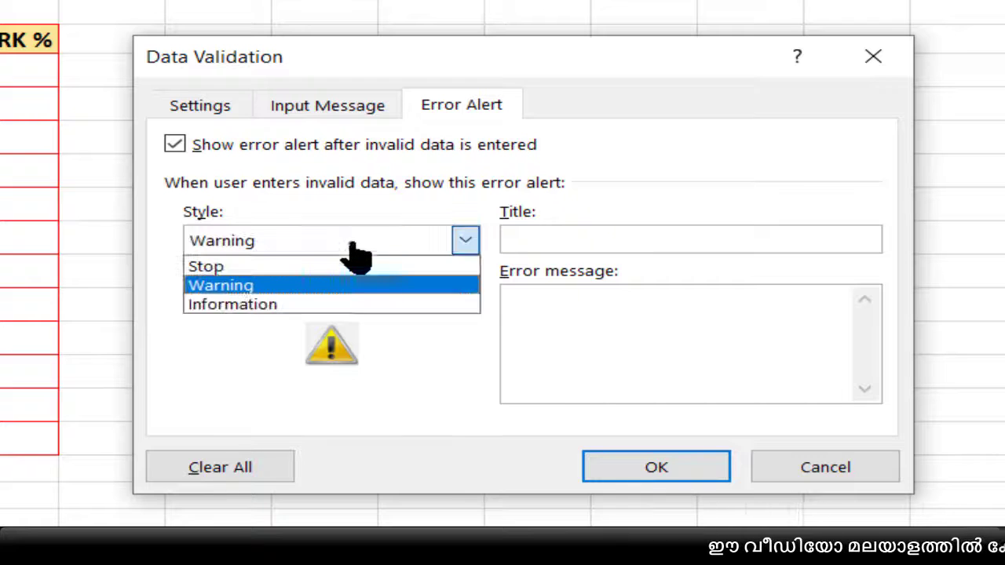
click(311, 305)
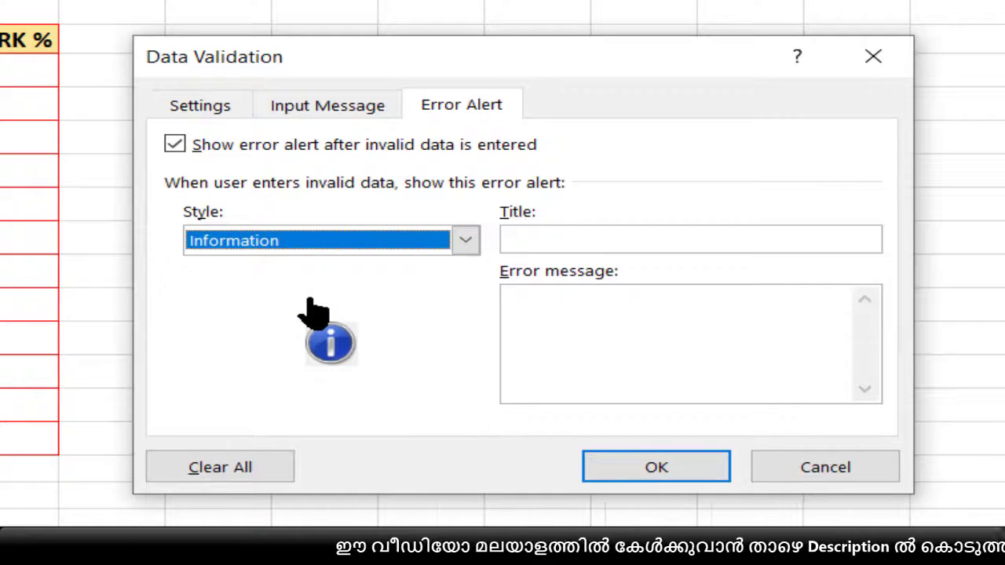
click(317, 240)
click(260, 270)
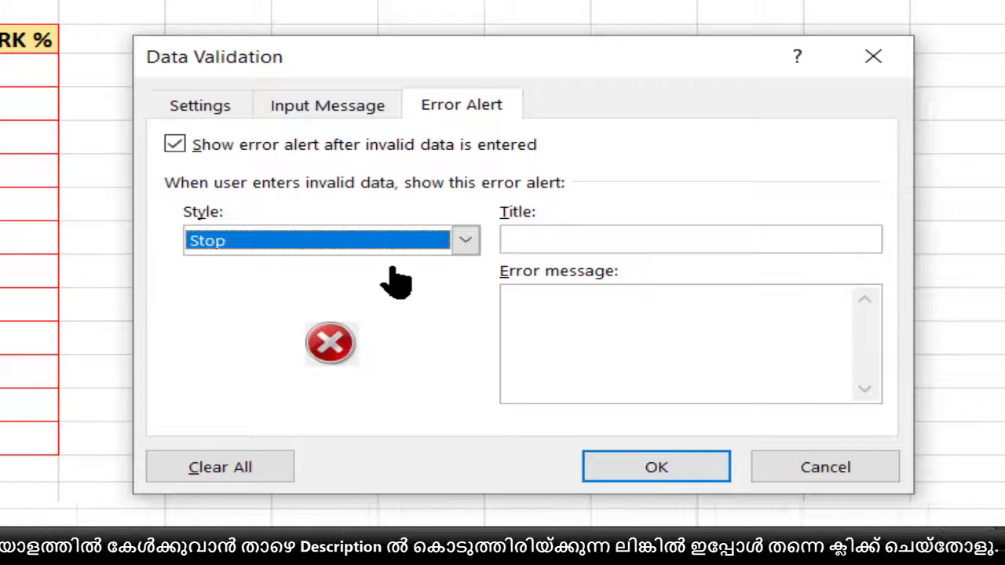
- Give the error alert the title "STOP!!" and the message "YOUR ENTRY IS WRONG!!", and apply the validation
click(550, 241)
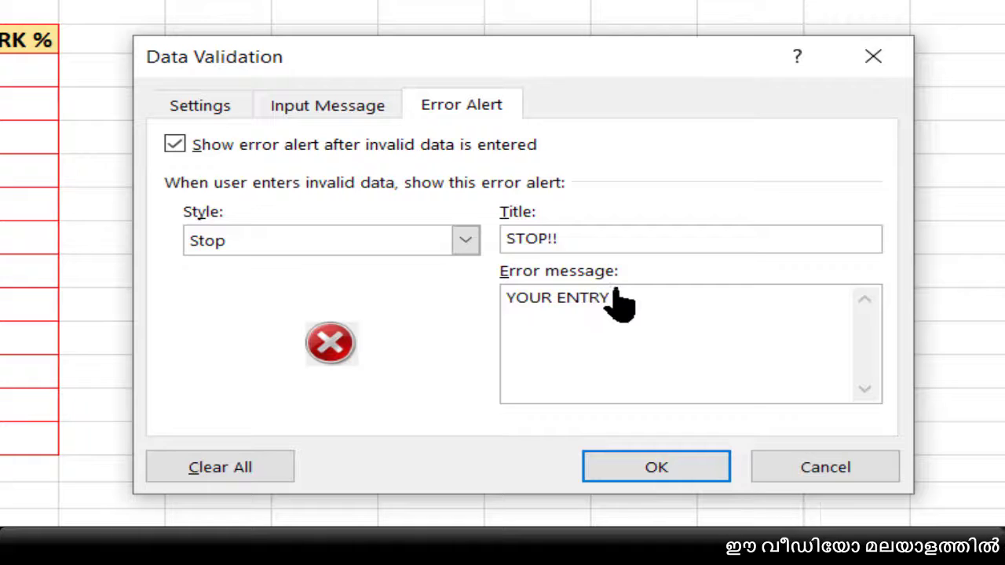
text(WRONG)
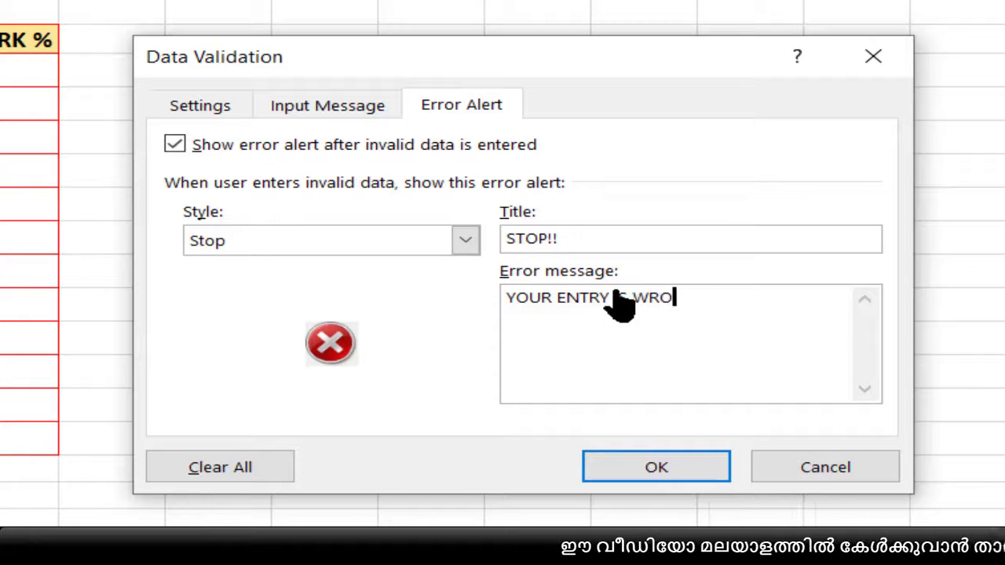
text(!!)
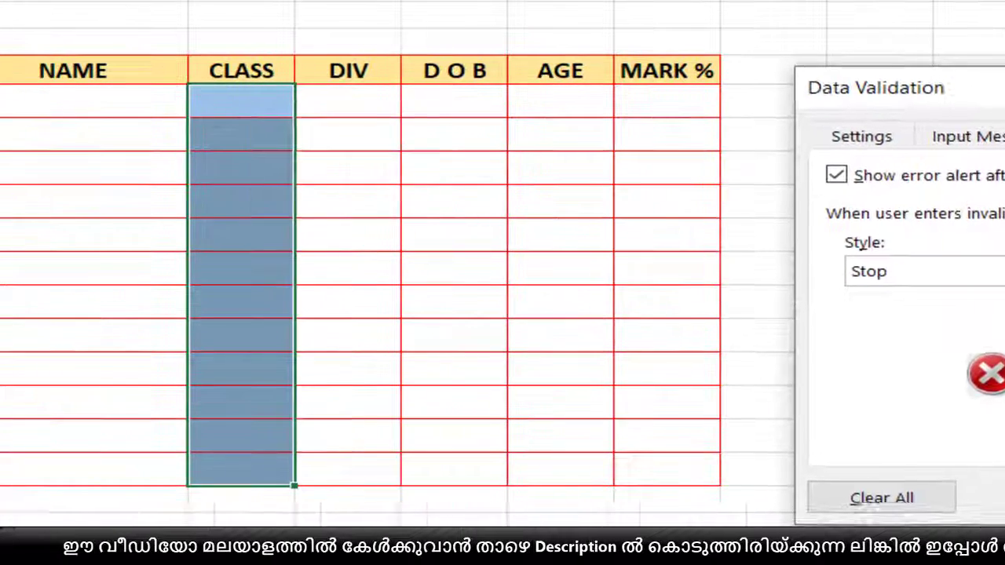
click(592, 471)
click(667, 302)
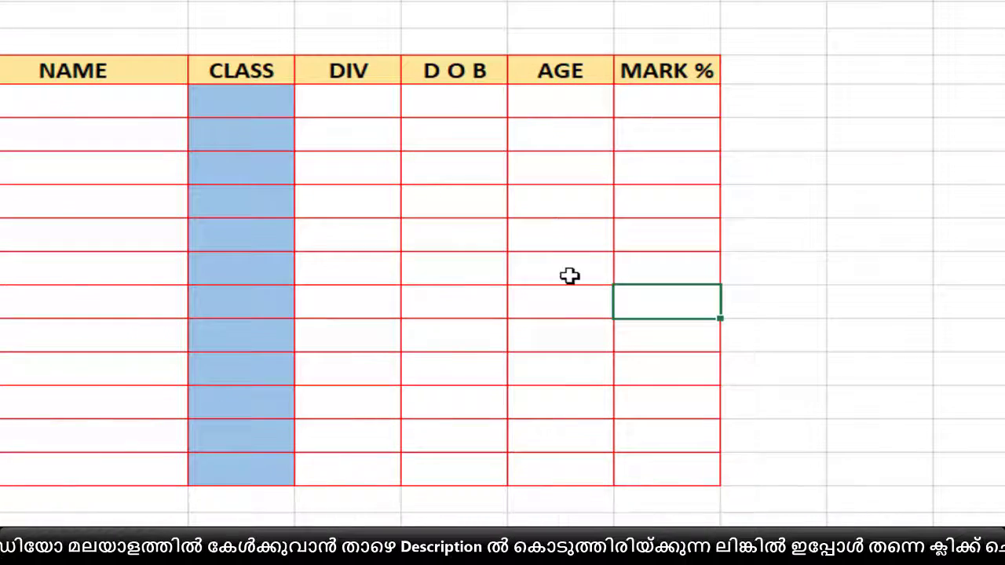
- Test the validation by entering 11 in the first CLASS cell, and choose to retry the entry
click(261, 104)
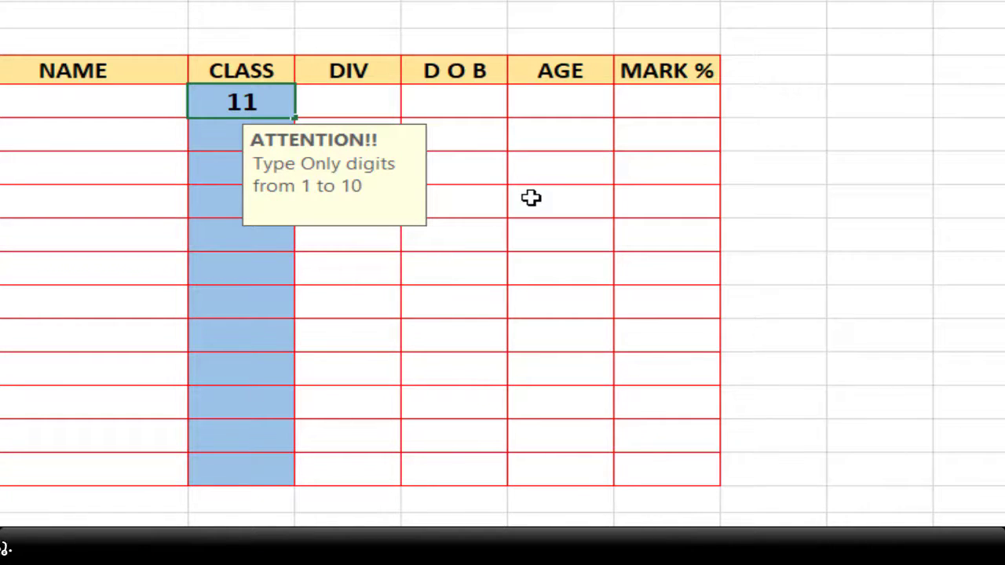
key(Return)
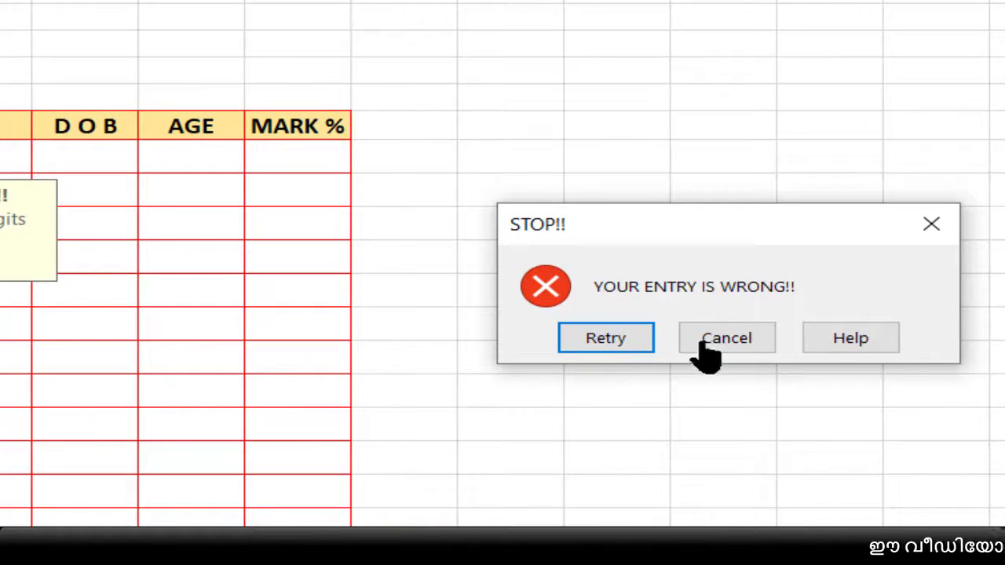
click(605, 339)
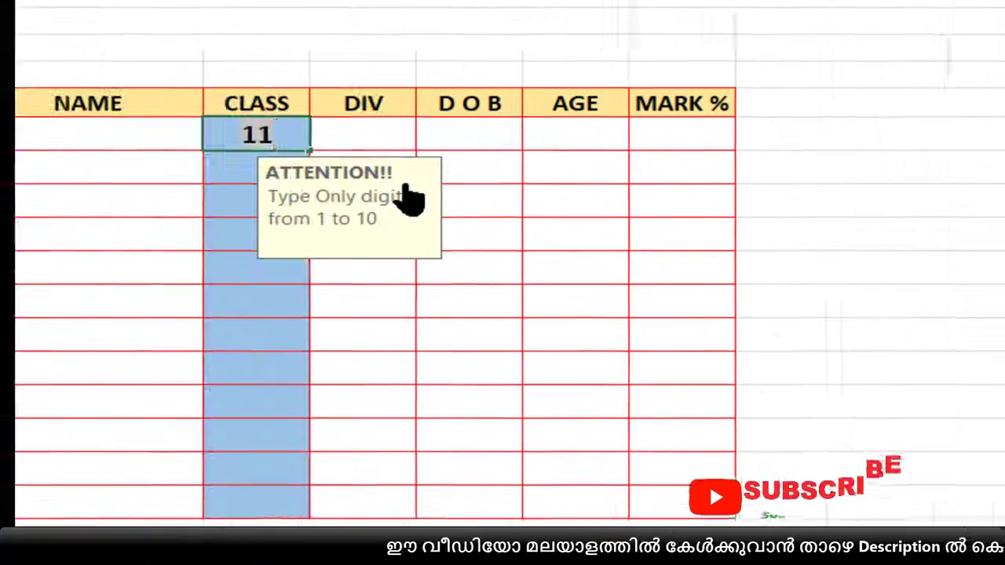
- Correct the entry in the first CLASS cell to 10
key(BackSpace)
text(10)
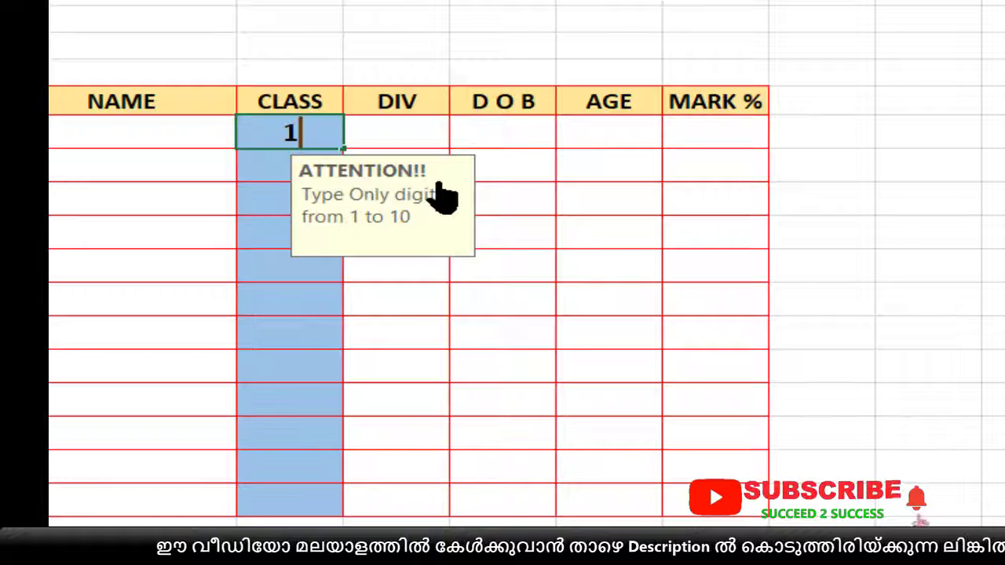
key(Return)
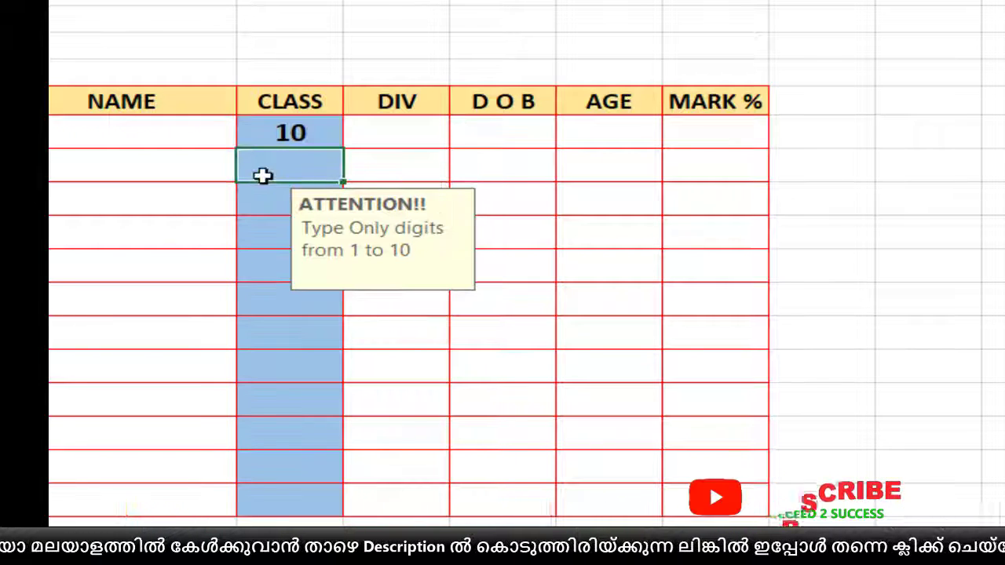
- Test the validation with the text "ASDS" in the second CLASS cell, retry, and correct the entry to 9
text(ASDS)
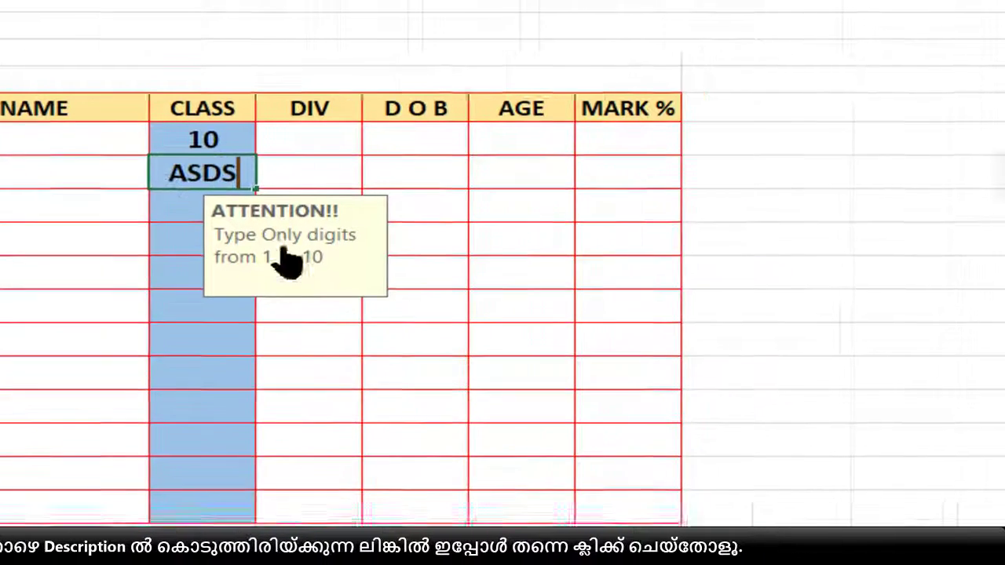
key(Return)
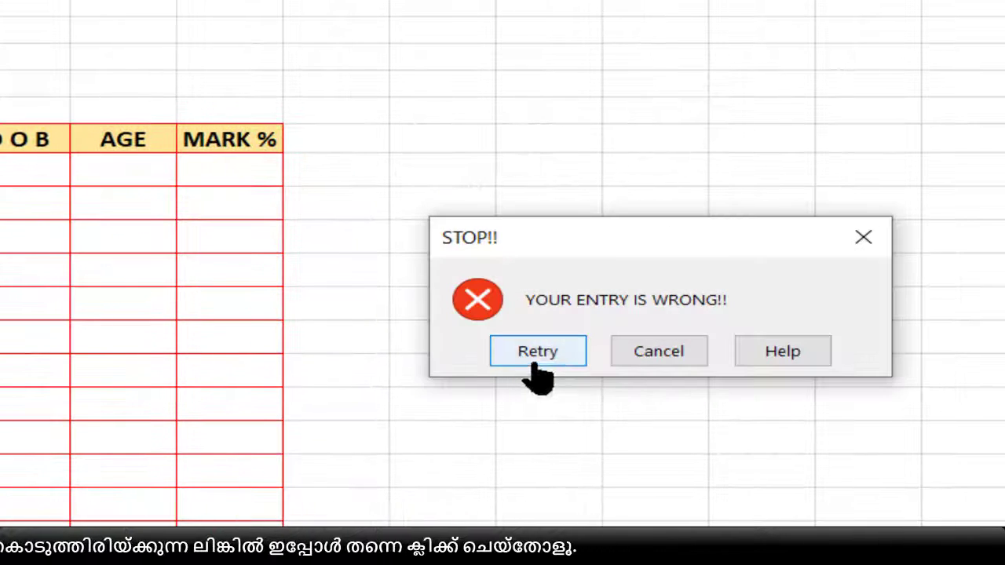
click(541, 353)
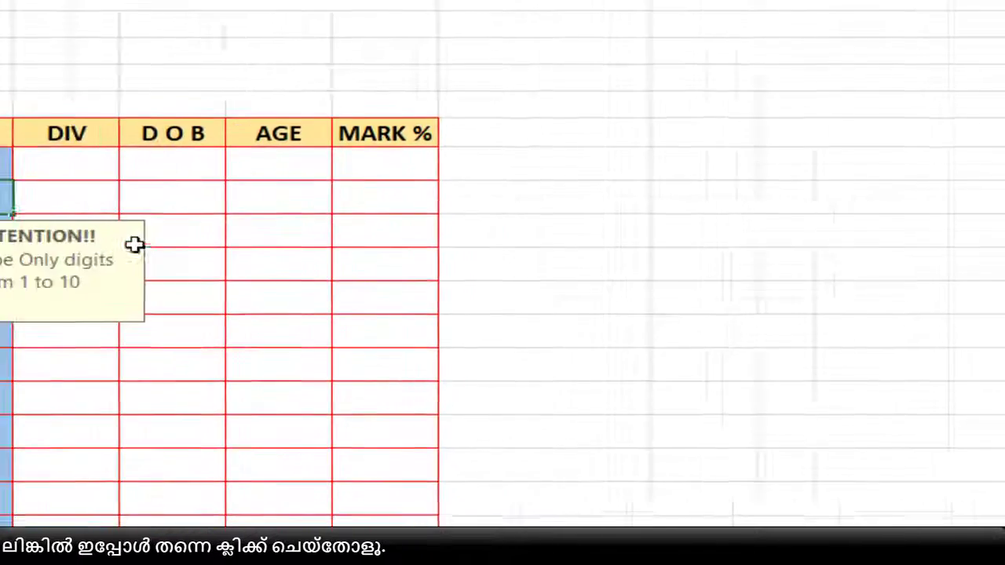
key(BackSpace)
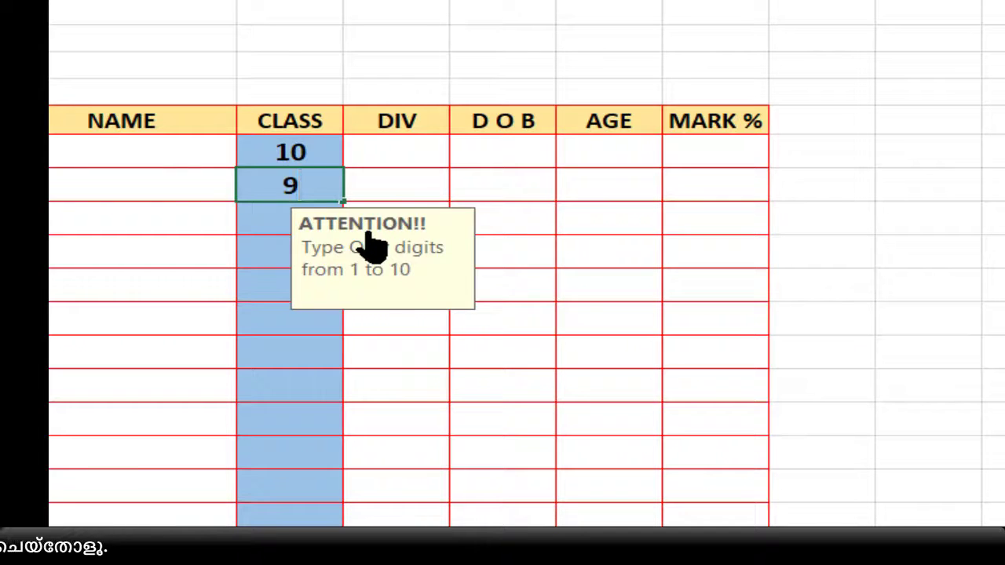
text(9)
key(Return)
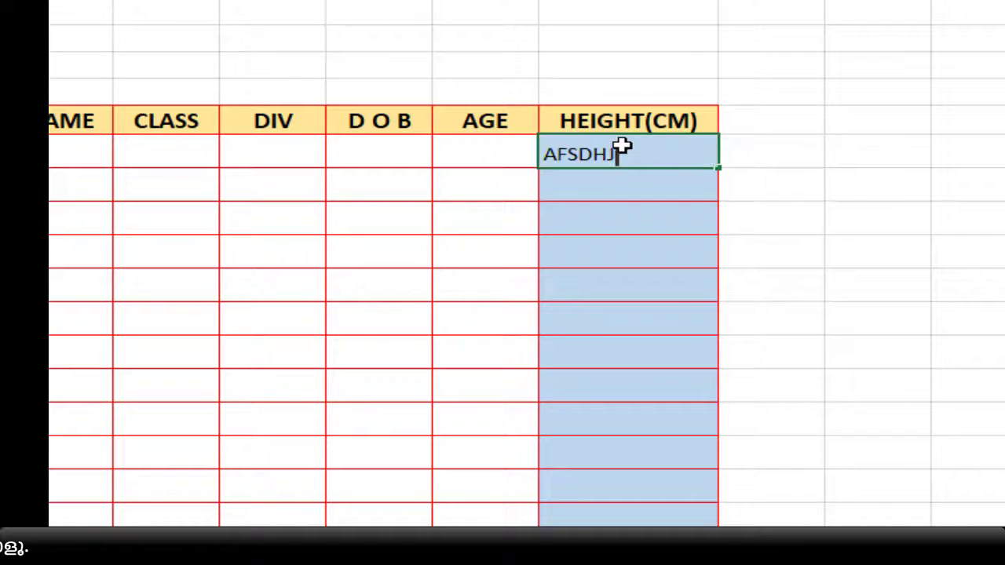
- Test the HEIGHT(CM) column by entering "AFSDHJ" in its first cell, replacing it with 1.2, and entering 12 below
key(Return)
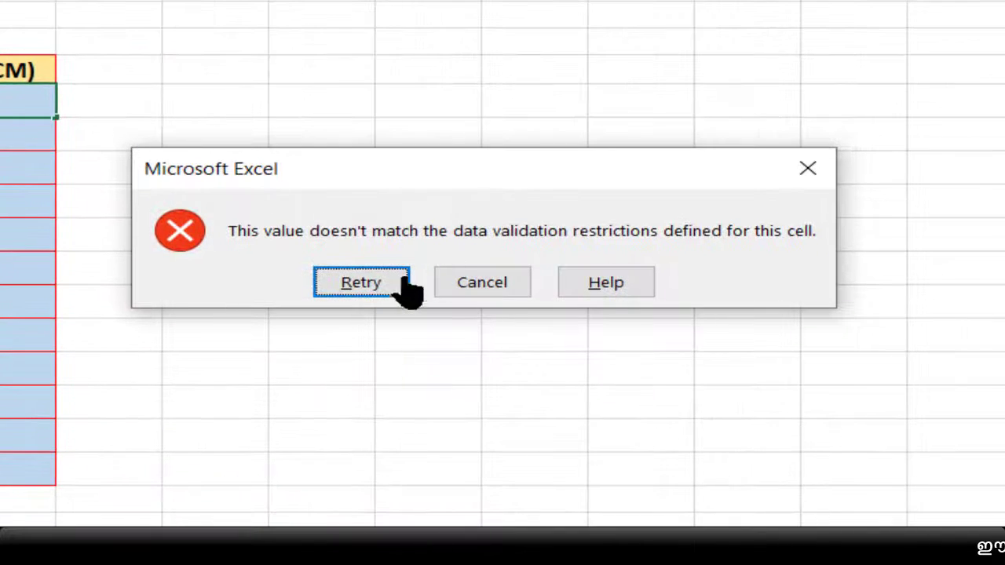
click(404, 281)
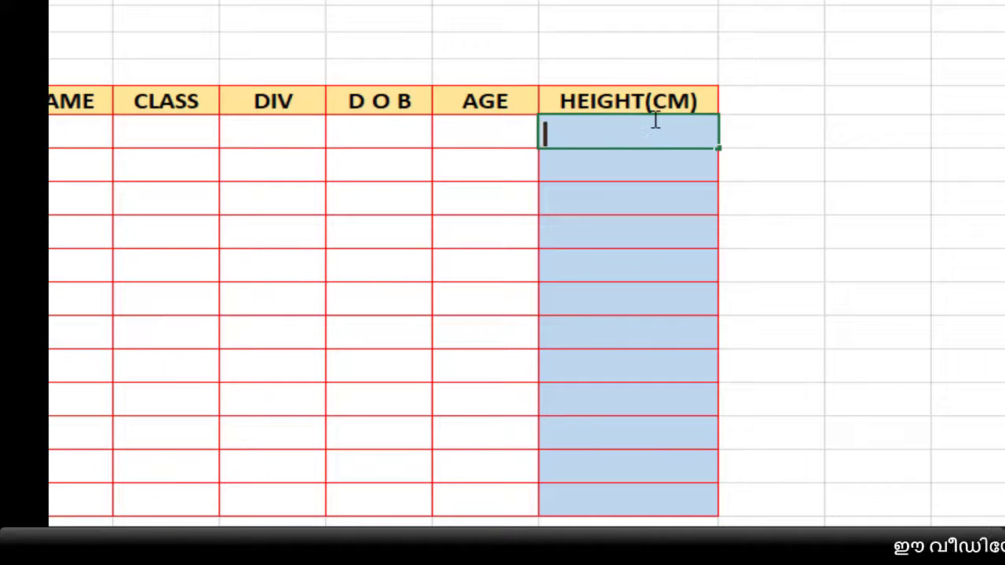
key(Return)
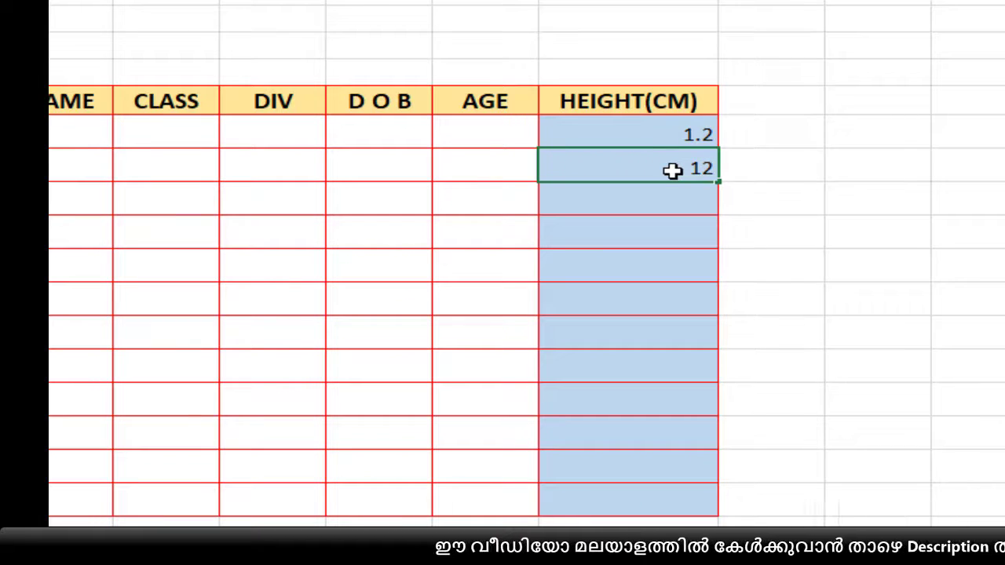
key(Return)
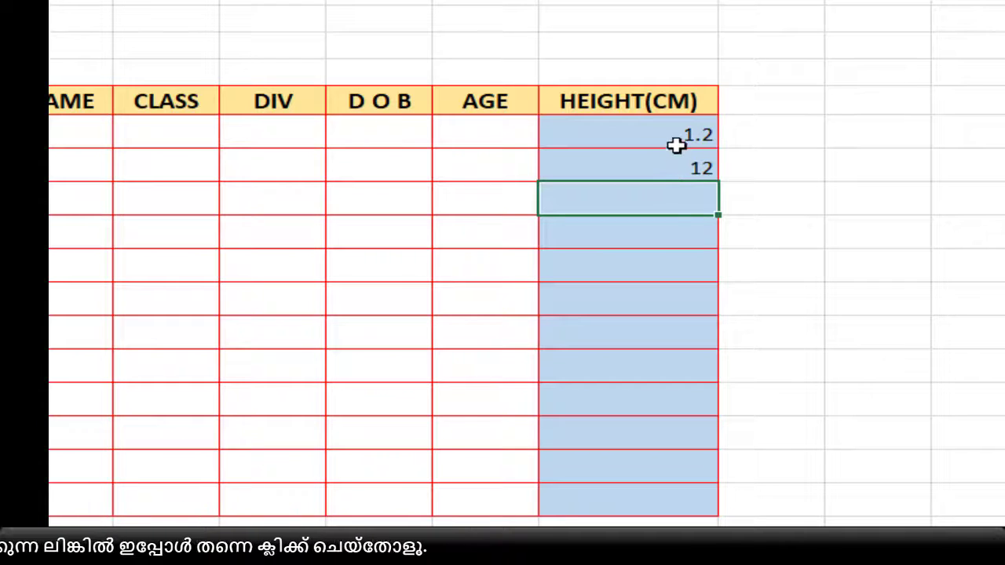
- Clear the HEIGHT(CM) cells and set their data validation to allow decimals between 1 and 10
click(668, 134)
drag(668, 134, 677, 503)
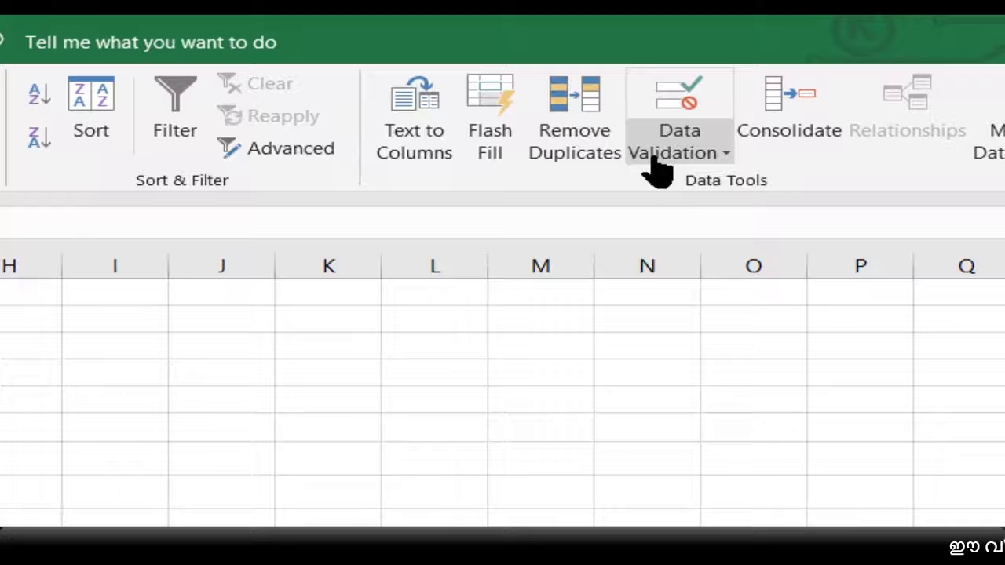
click(656, 165)
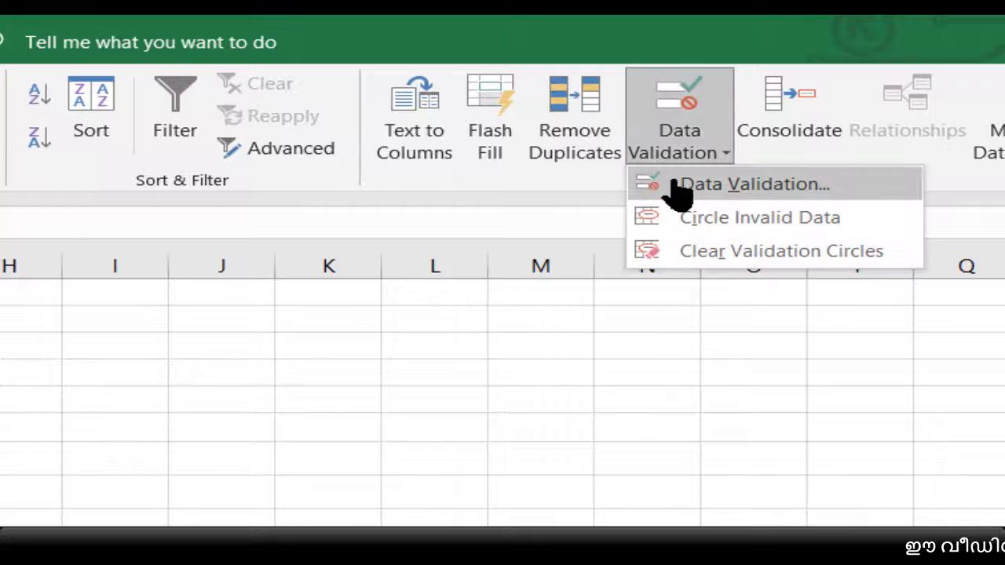
click(671, 185)
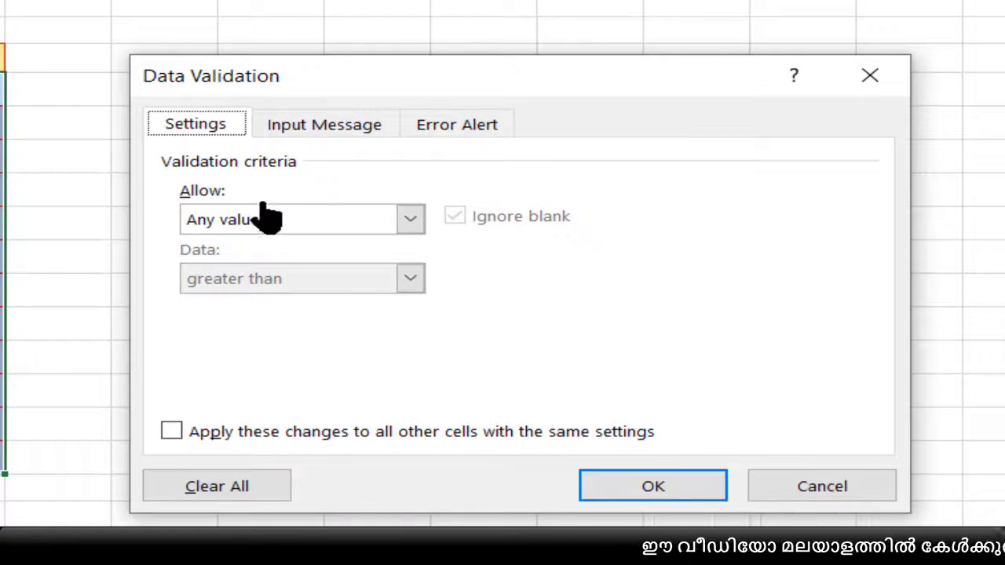
click(270, 233)
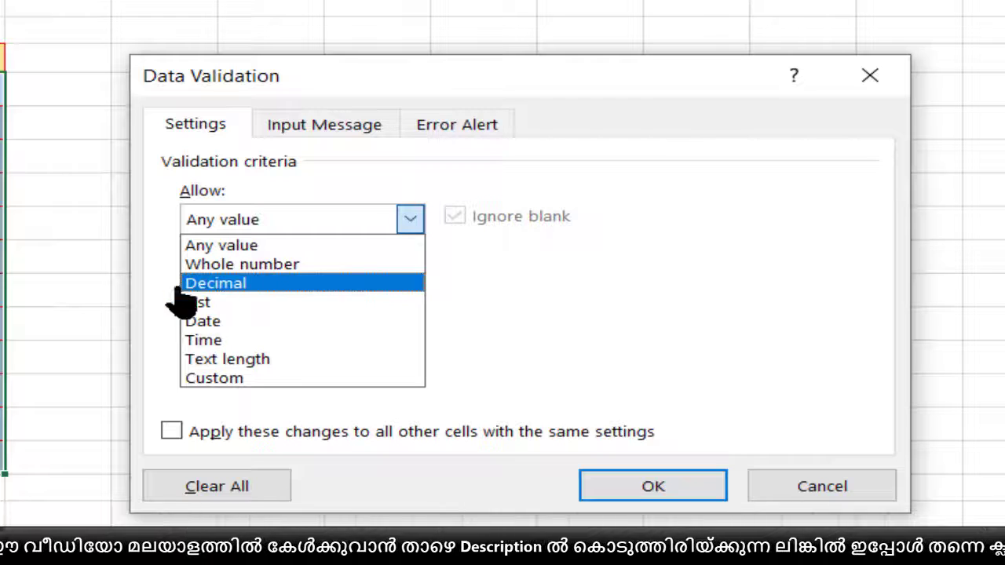
click(234, 283)
click(251, 281)
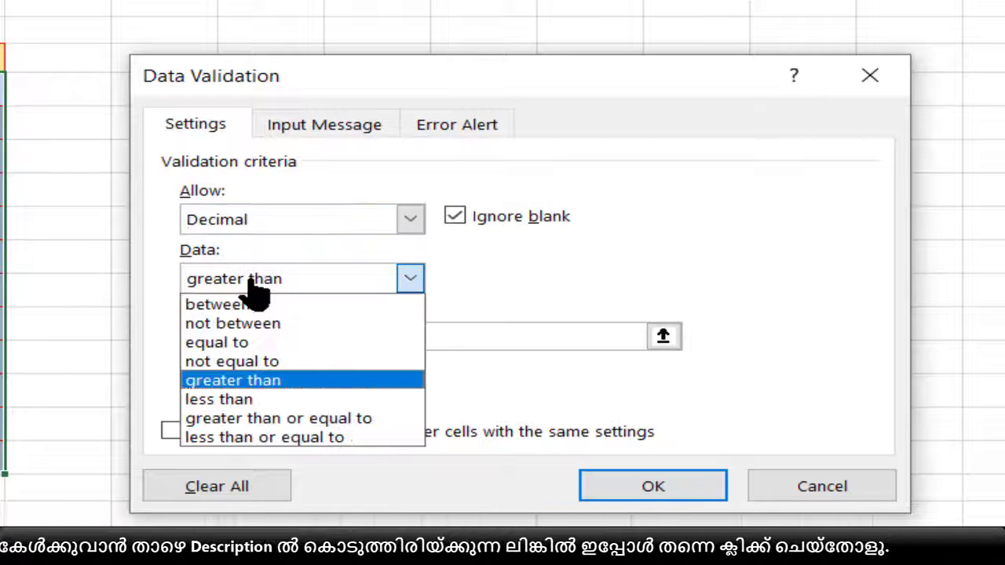
click(251, 302)
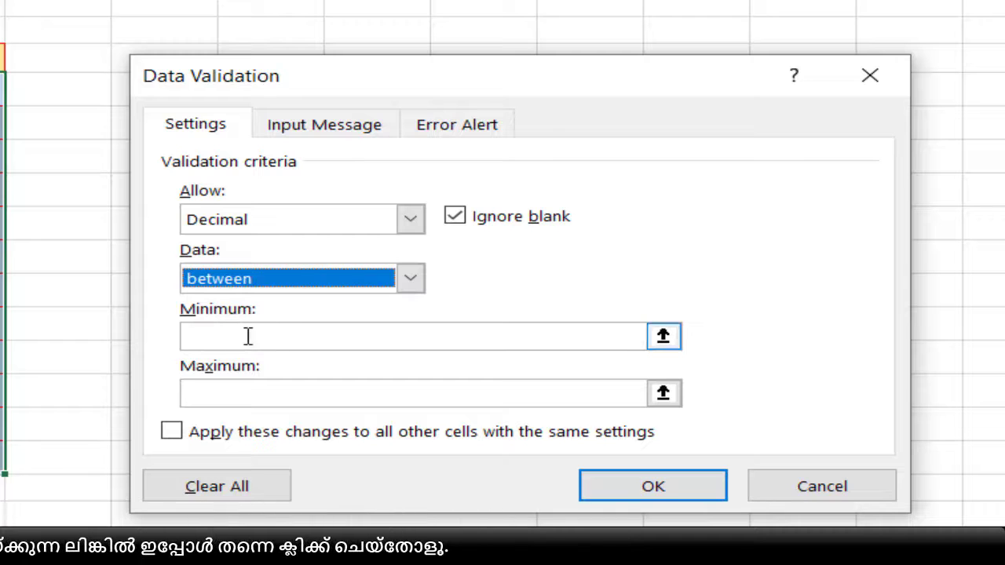
click(247, 338)
text(1)
click(276, 405)
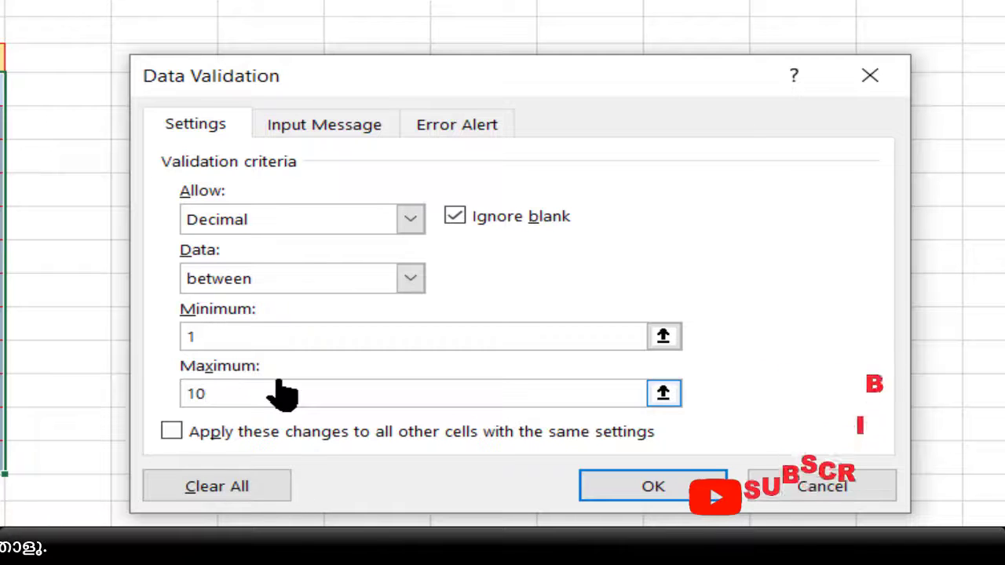
- Review the input message and error alert settings, leaving them blank, and apply the validation to the HEIGHT(CM) cells
click(295, 138)
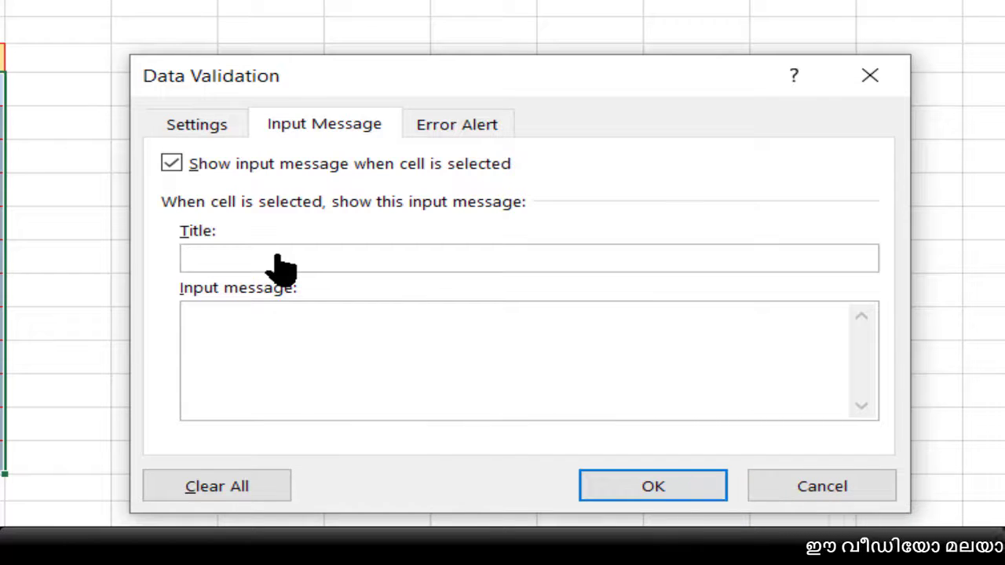
click(463, 137)
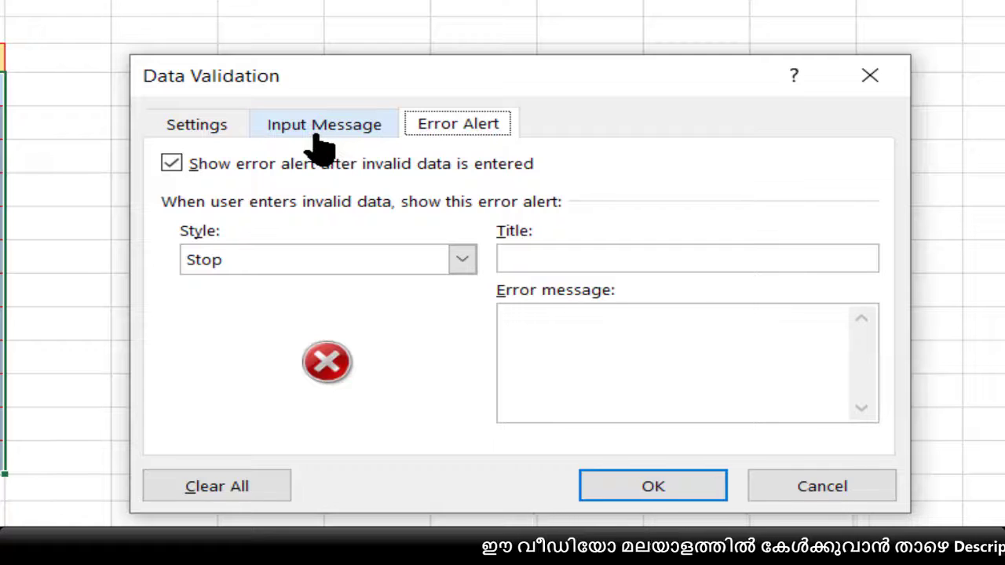
click(222, 132)
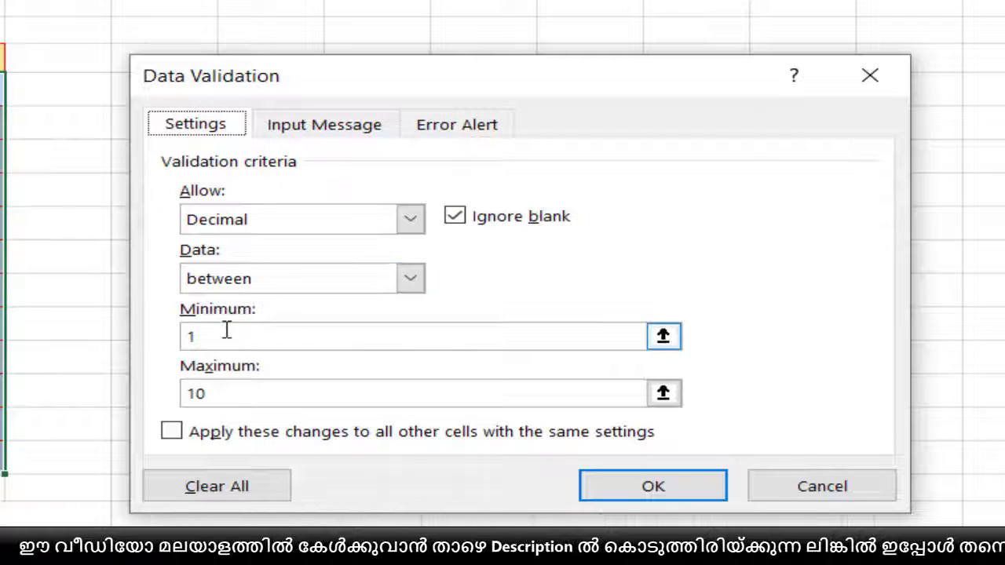
click(616, 488)
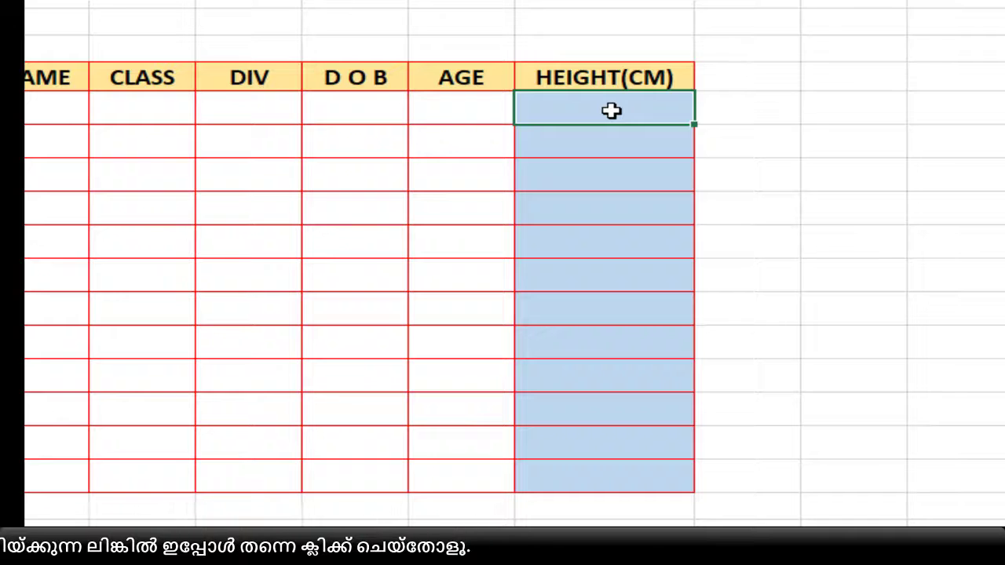
- Enter 1.2 in the first HEIGHT(CM) cell, test 22 in the second, and choose to retry the entry
text(1)
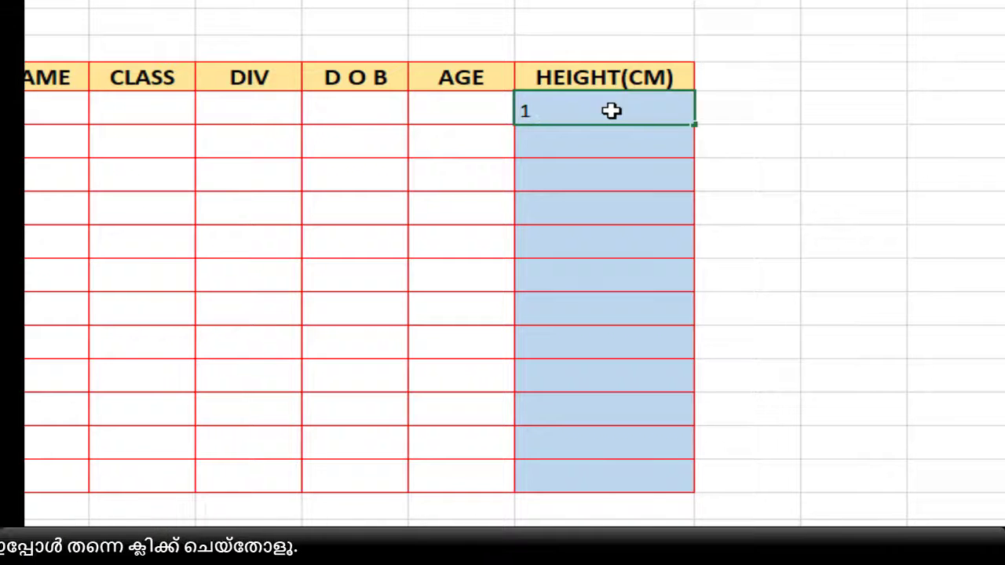
text(.2)
key(Return)
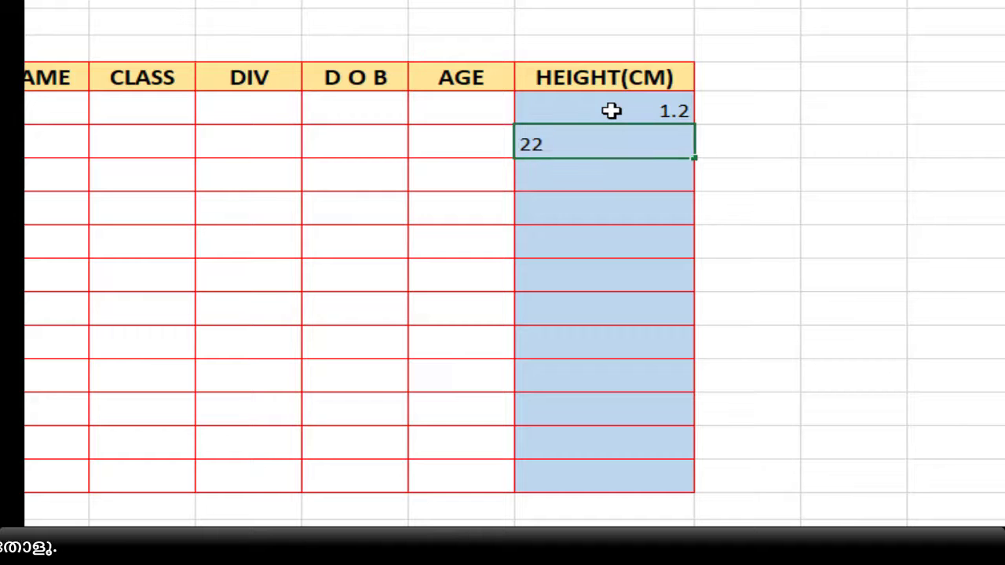
text(22)
key(Return)
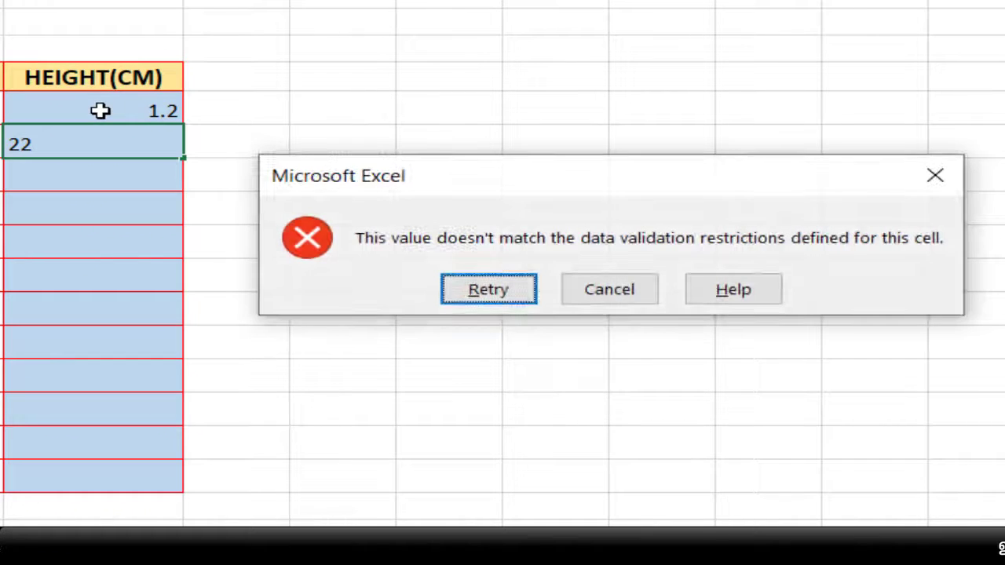
click(489, 291)
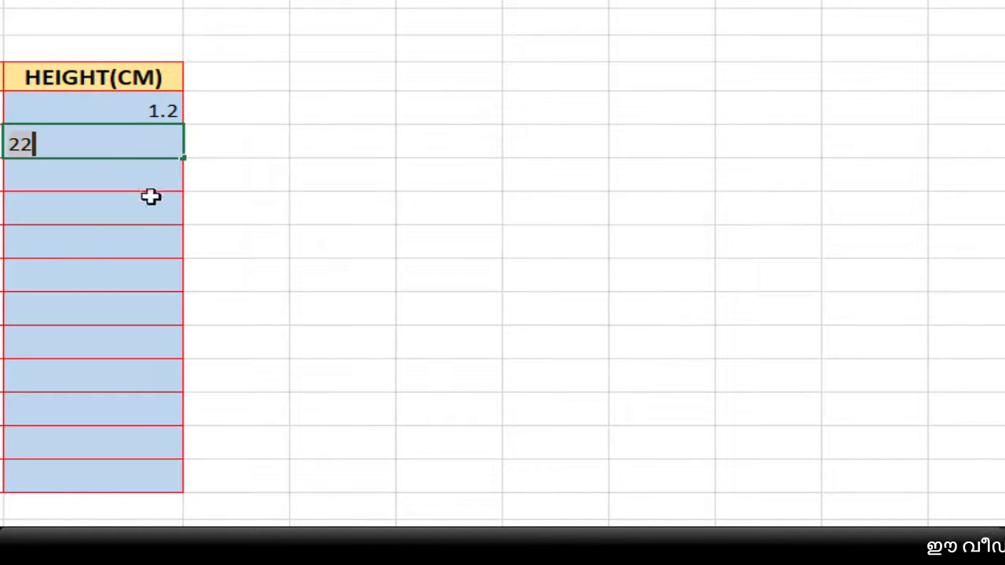
- Test the text "ASD" in the second HEIGHT(CM) cell, retry, and correct the entry to 10
key(BackSpace)
text(ASD)
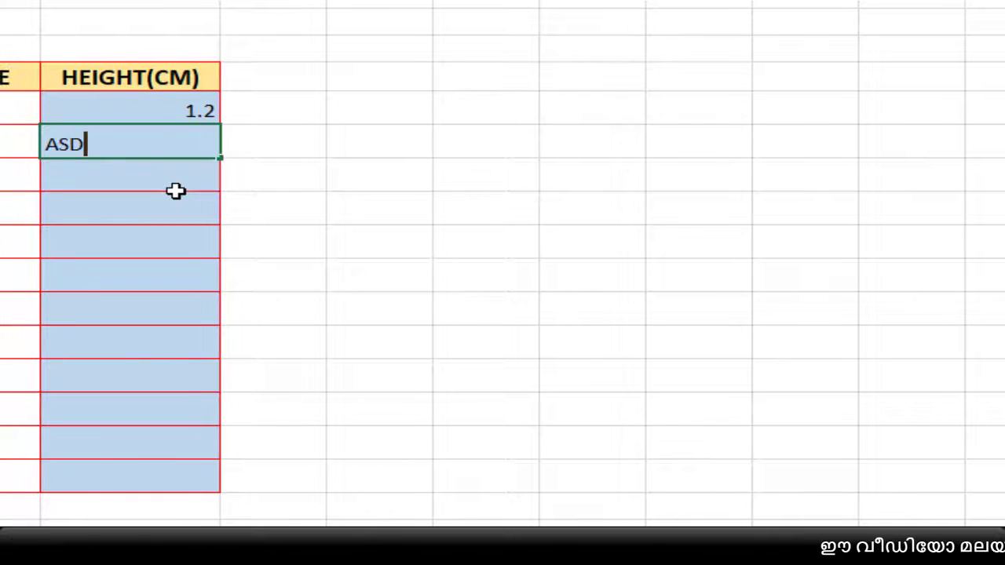
key(Return)
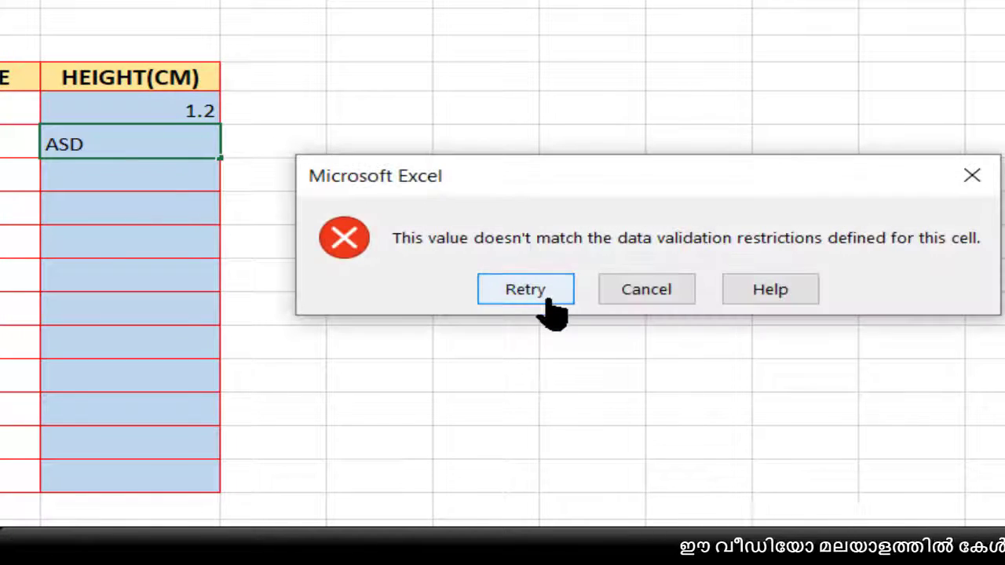
click(545, 289)
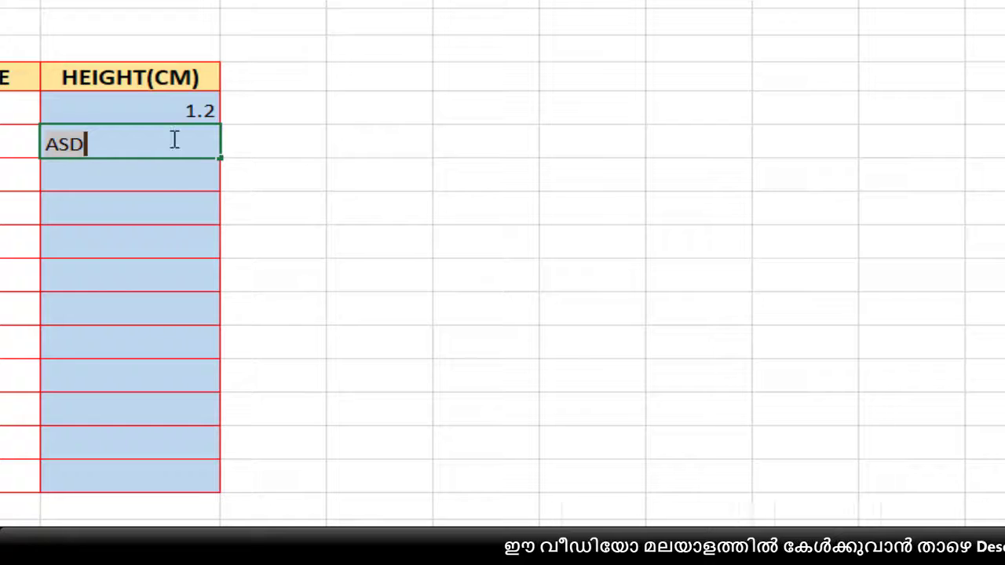
key(BackSpace)
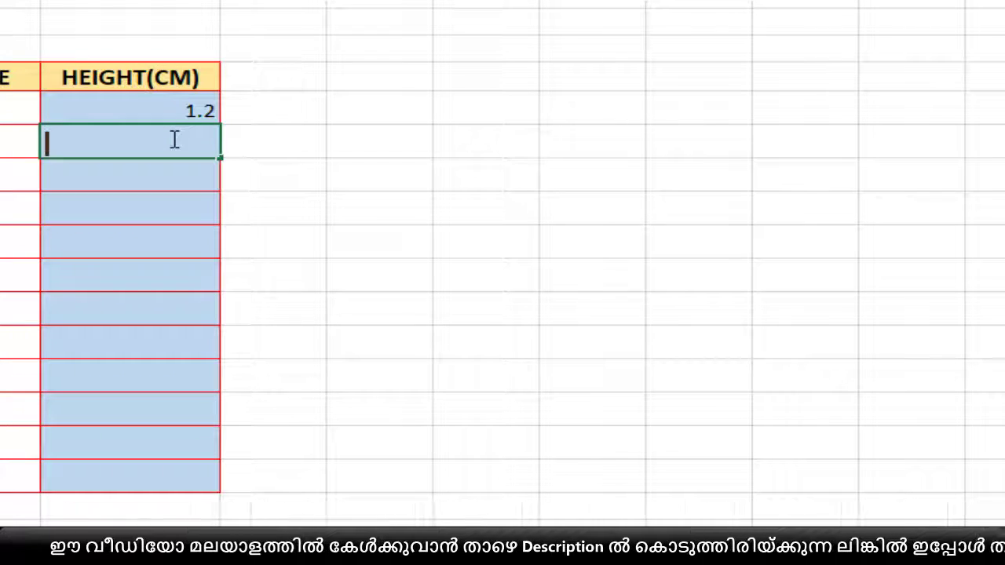
text(10)
key(Return)
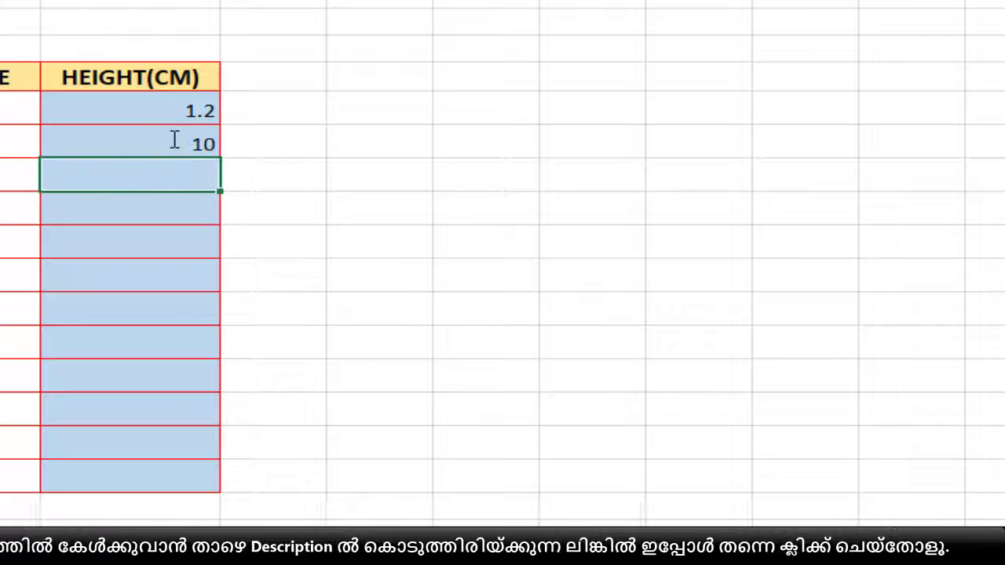
- Select all the data cells of the HEIGHT(CM) column below its header
drag(162, 109, 161, 467)
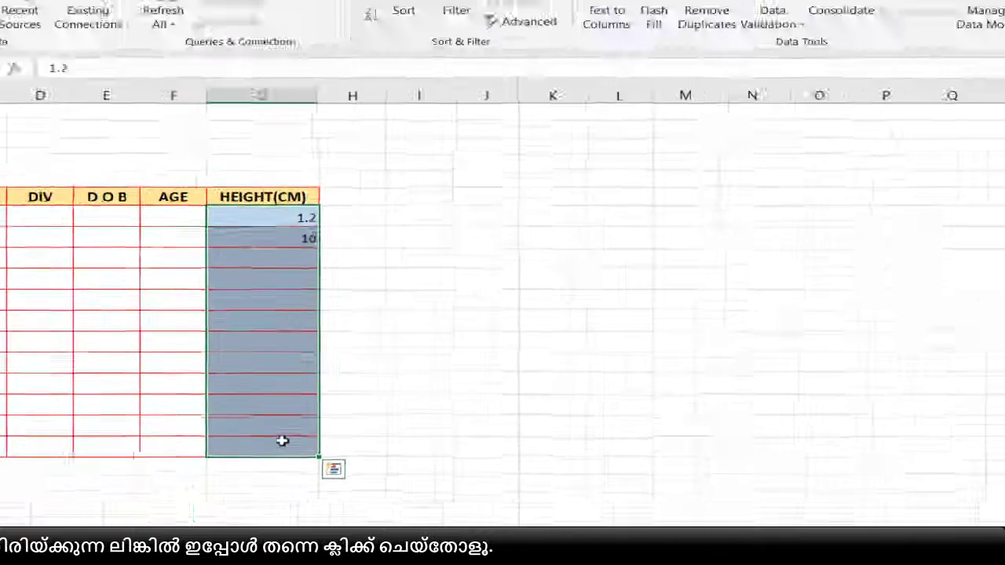